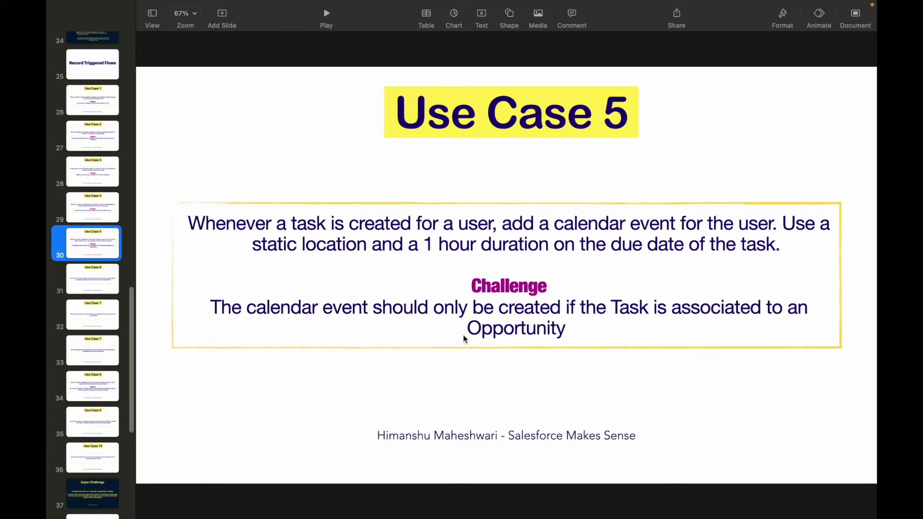
- Switch to the Salesforce Flows setup page and create a new record-triggered flow
{"action": "key", "text": "ctrl+Left"}
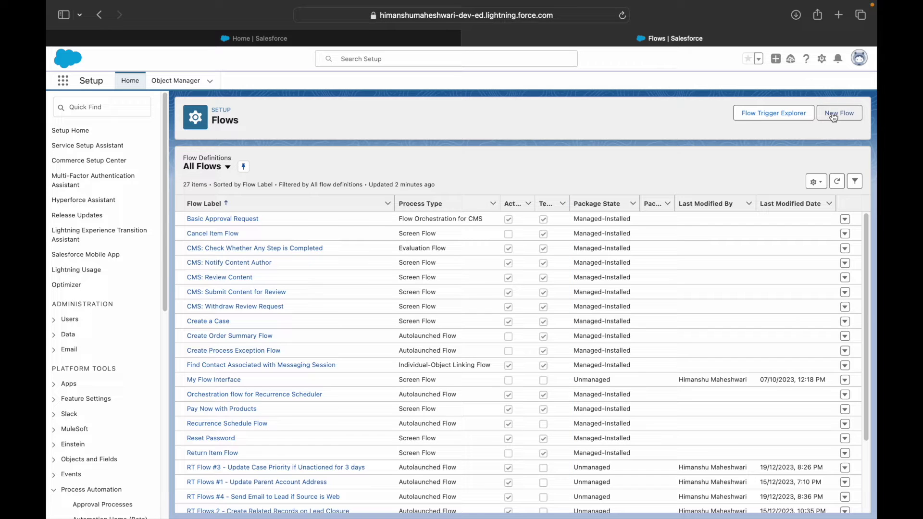
{"action": "left_click", "coordinate": [346, 209]}
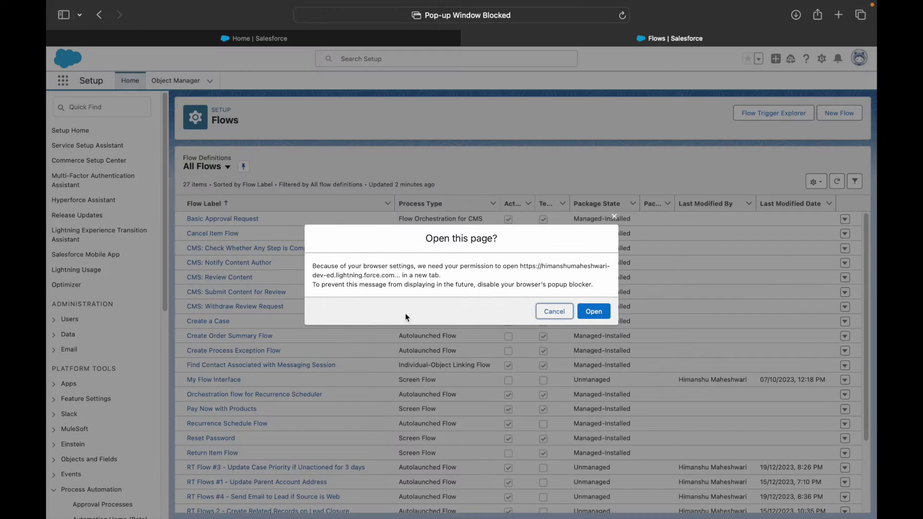
{"action": "left_click", "coordinate": [594, 312]}
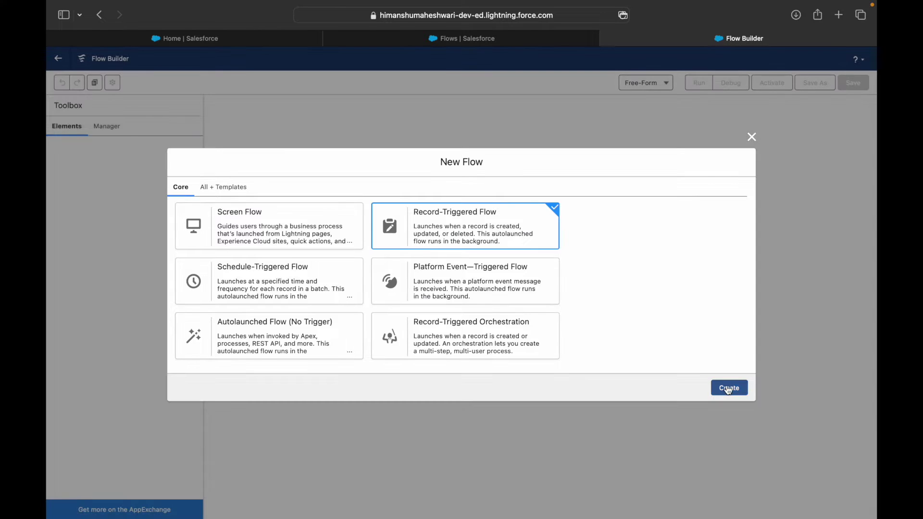
{"action": "left_click", "coordinate": [727, 388]}
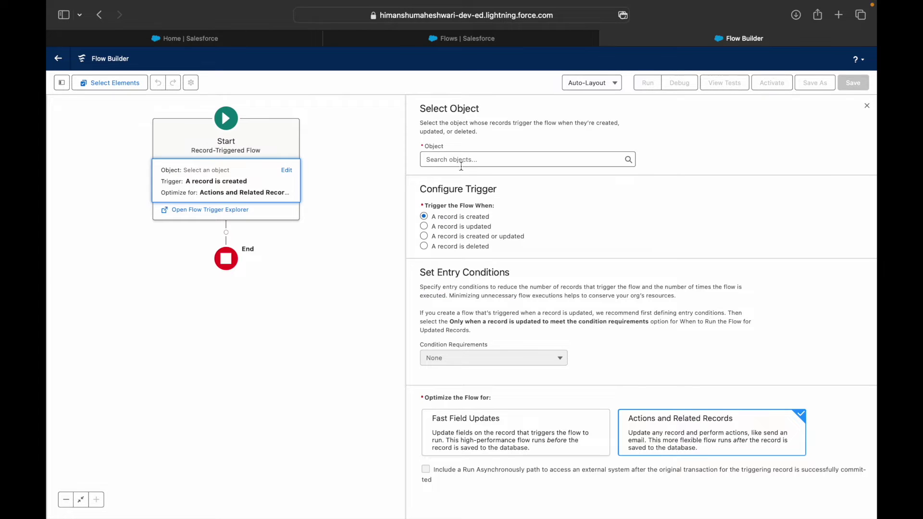
- Set Task as the object whose records trigger the flow
{"action": "left_click", "coordinate": [464, 160]}
{"action": "type", "text": "Task"}
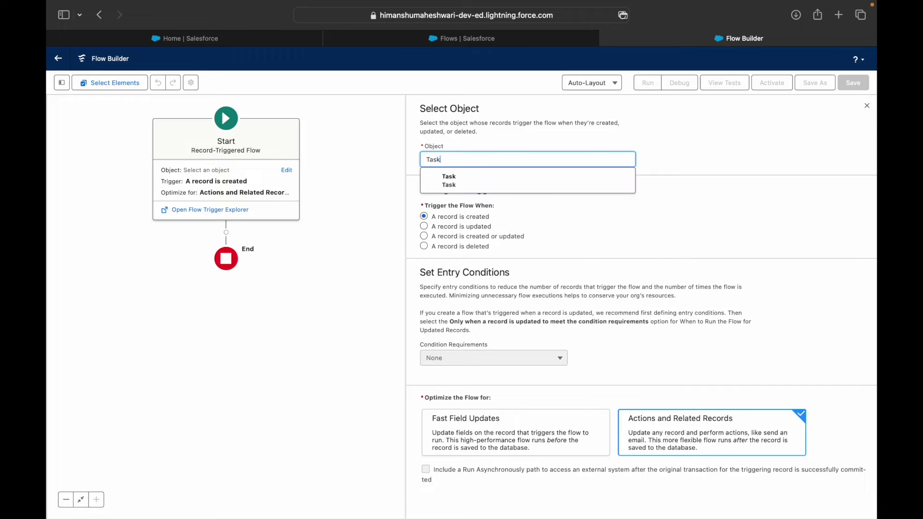
{"action": "left_click", "coordinate": [464, 181]}
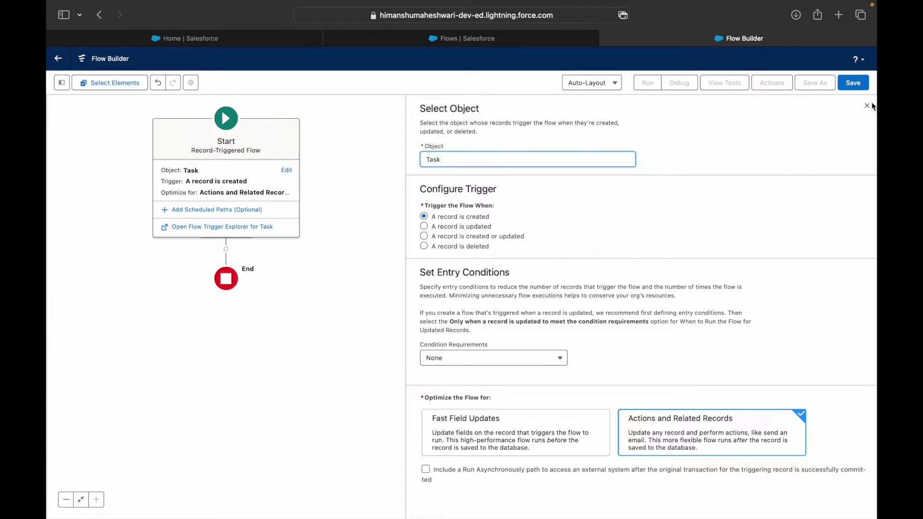
- Save the flow with the label "RT Flows #5 - Create Calendar Event on Task Creation"
{"action": "left_click", "coordinate": [854, 84]}
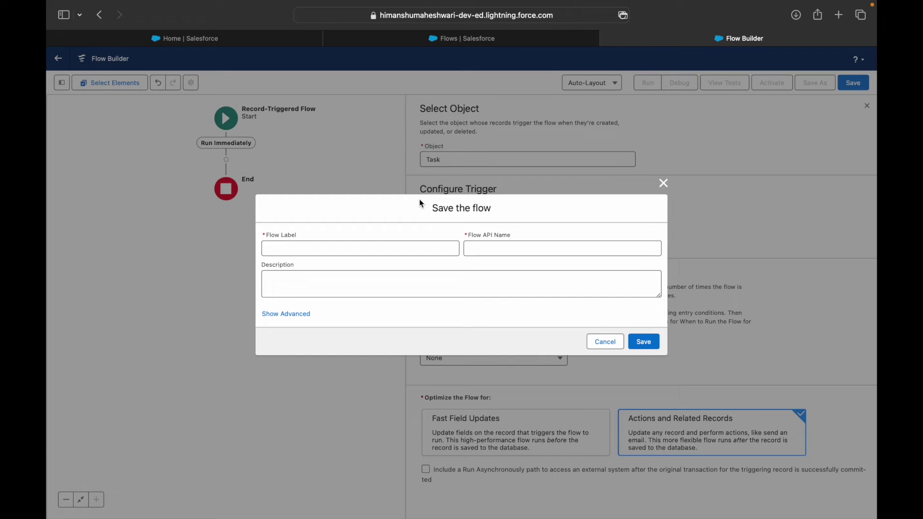
{"action": "left_click", "coordinate": [380, 243]}
{"action": "type", "text": "RT Fl"}
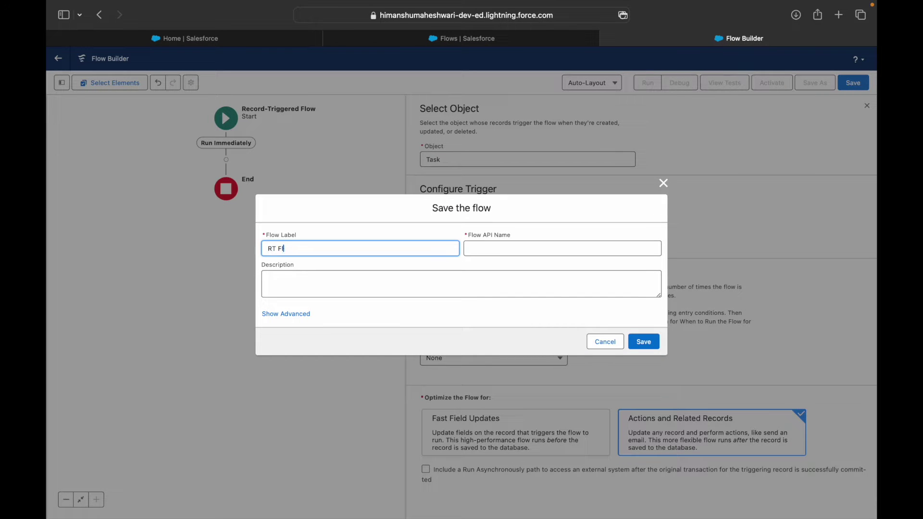
{"action": "type", "text": "ow s #5 - Create Calendar Event on Task C"}
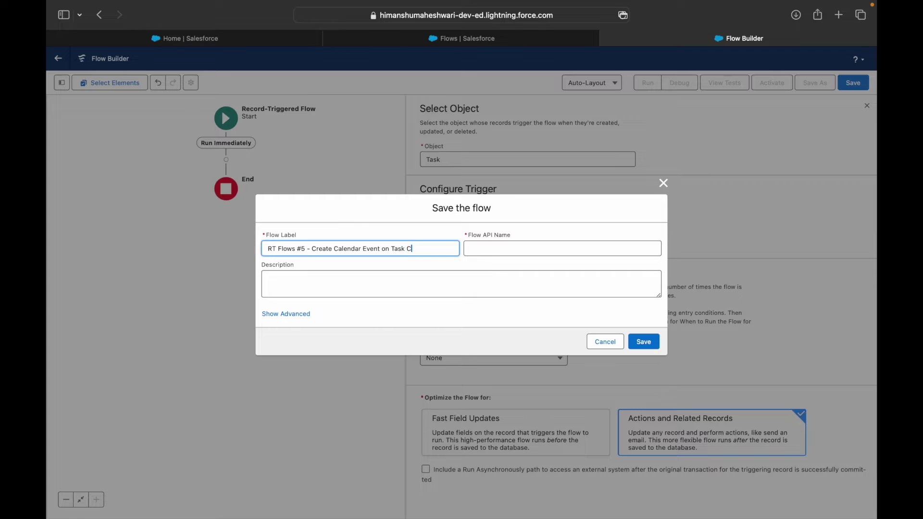
{"action": "type", "text": "reation"}
{"action": "key", "text": "Tab"}
{"action": "left_click", "coordinate": [536, 278]}
{"action": "left_click", "coordinate": [643, 342]}
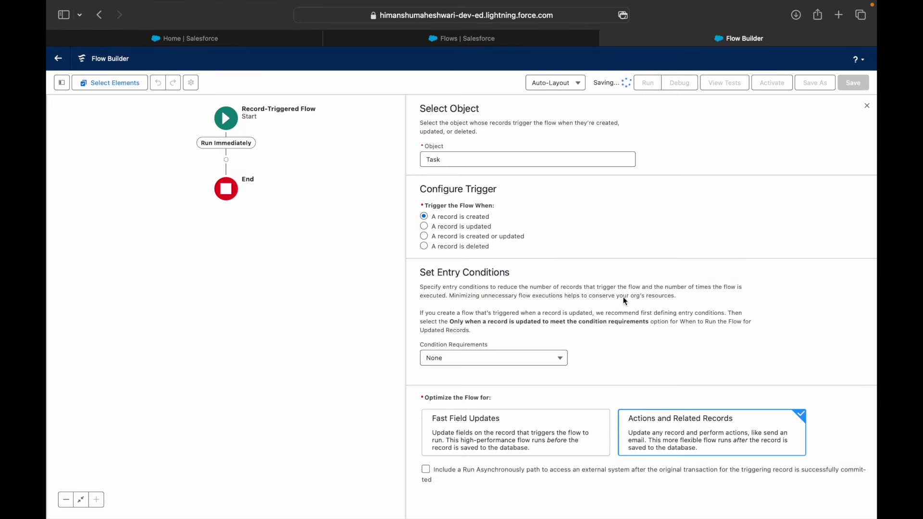
{"action": "left_click", "coordinate": [713, 107]}
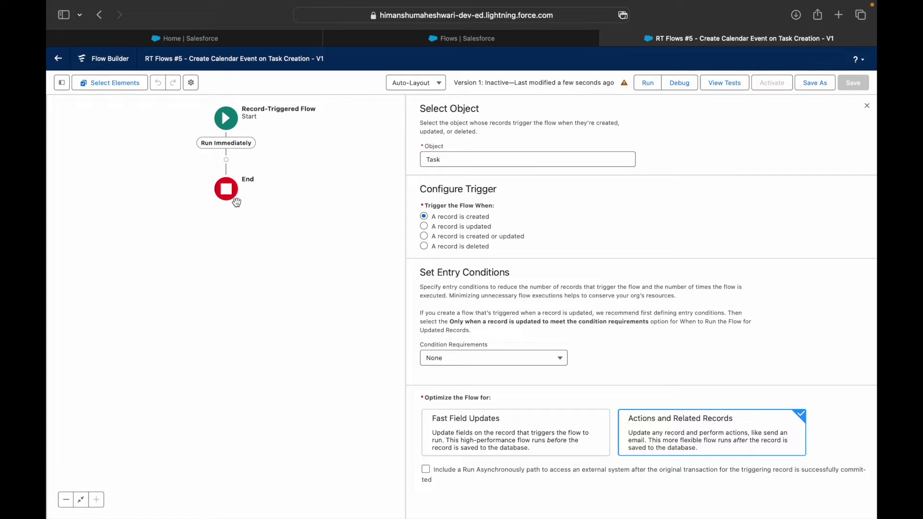
- Add a Create Records element after the start, labelled "Create Calendar Invite for Task Owner"
{"action": "left_click", "coordinate": [226, 160]}
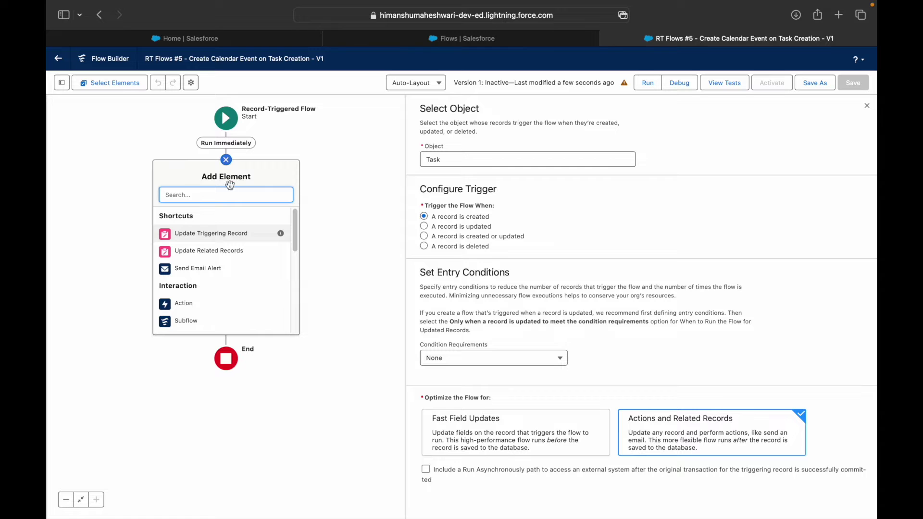
{"action": "type", "text": "Create Re"}
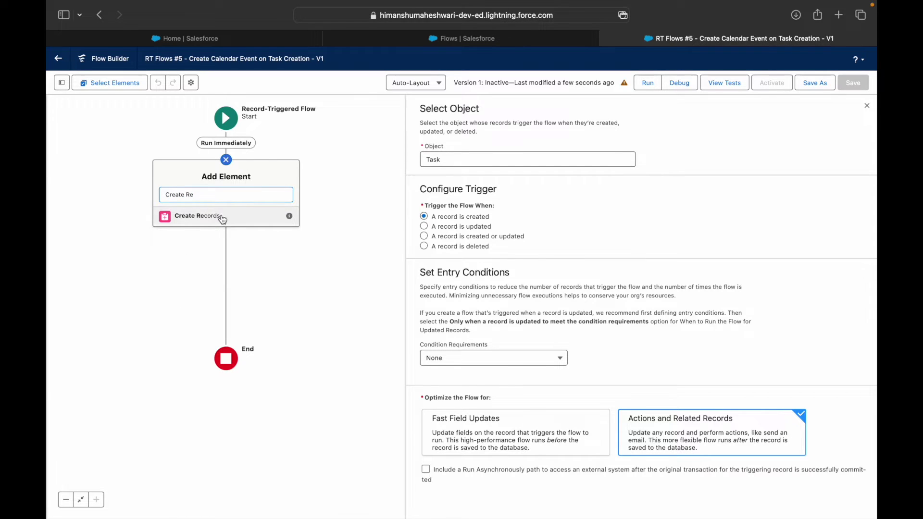
{"action": "left_click", "coordinate": [232, 219]}
{"action": "type", "text": "Cr"}
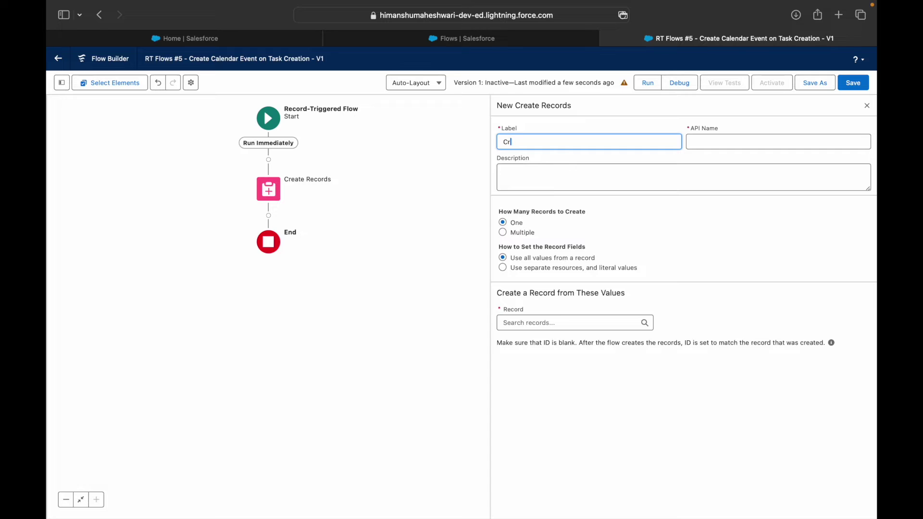
{"action": "type", "text": "eate Calendar Invite for Task Owner"}
{"action": "key", "text": "Tab"}
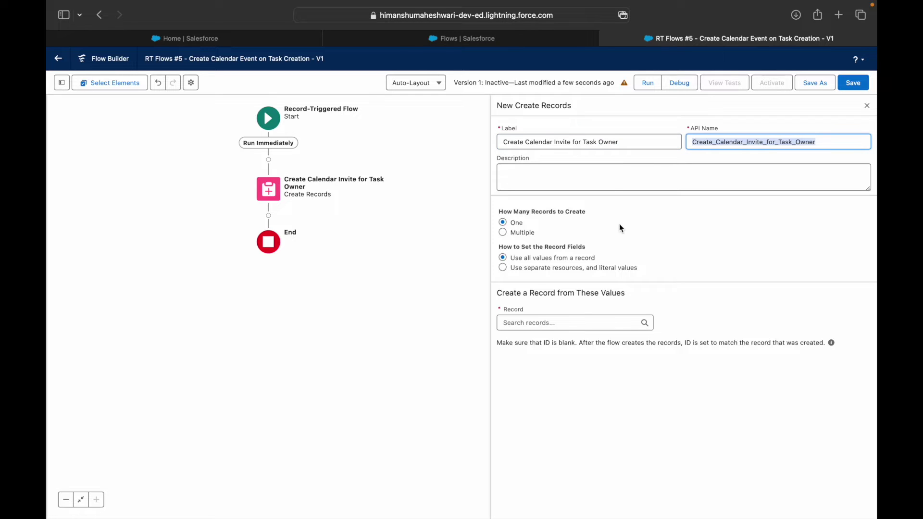
- Have the element create an Event record using separate resources and literal values
{"action": "left_click", "coordinate": [539, 260]}
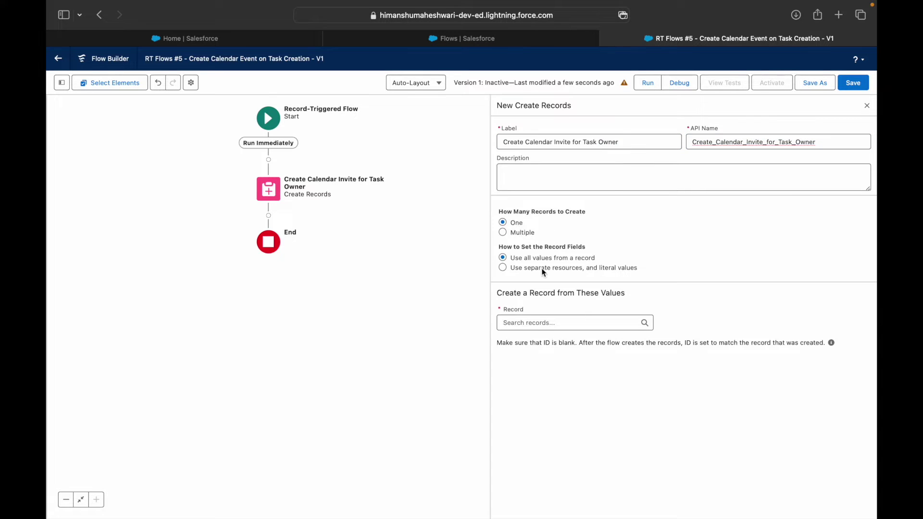
{"action": "left_click", "coordinate": [542, 269]}
{"action": "left_click", "coordinate": [551, 324]}
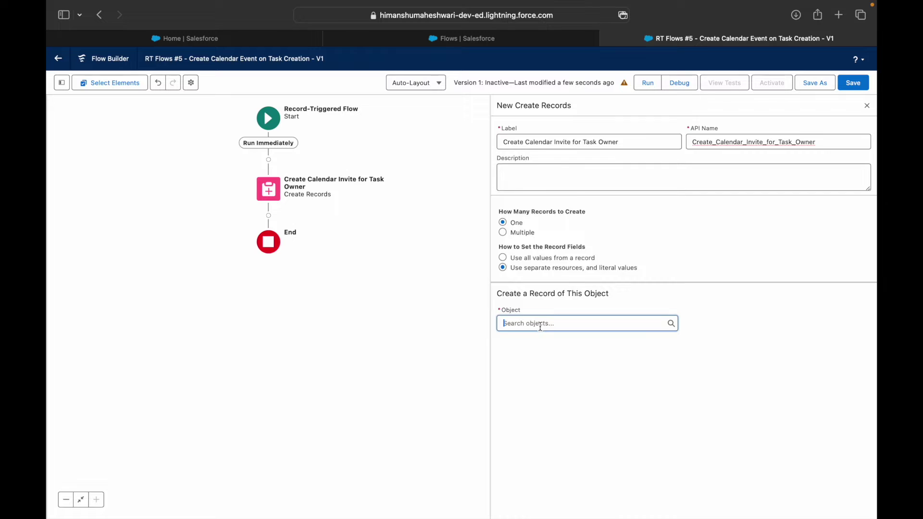
{"action": "type", "text": "Event"}
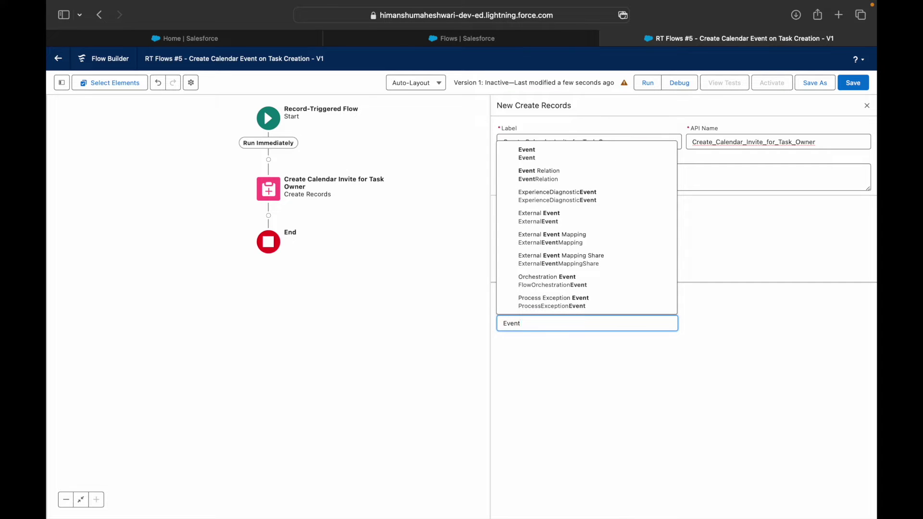
{"action": "left_click", "coordinate": [542, 160]}
- Set the event's DurationInMinutes field to 60, matching the one-hour duration in the use case
{"action": "left_click", "coordinate": [584, 377]}
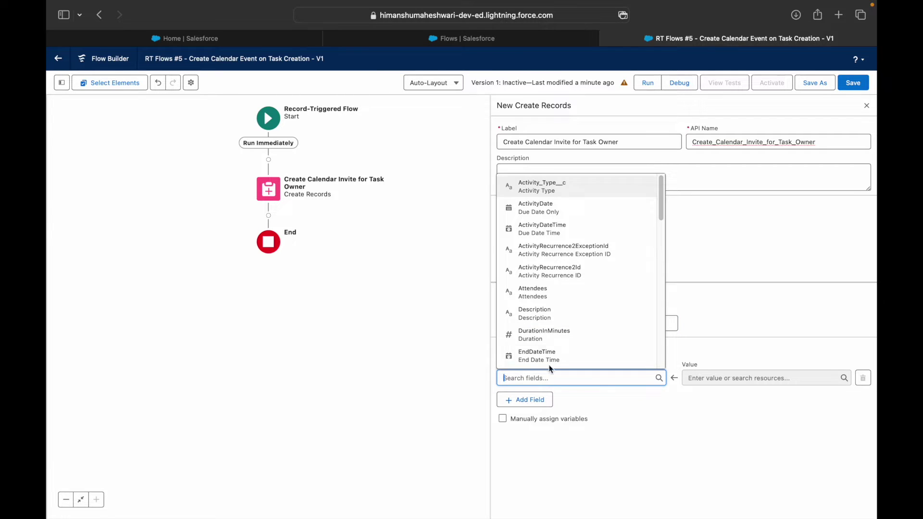
{"action": "left_click", "coordinate": [544, 339]}
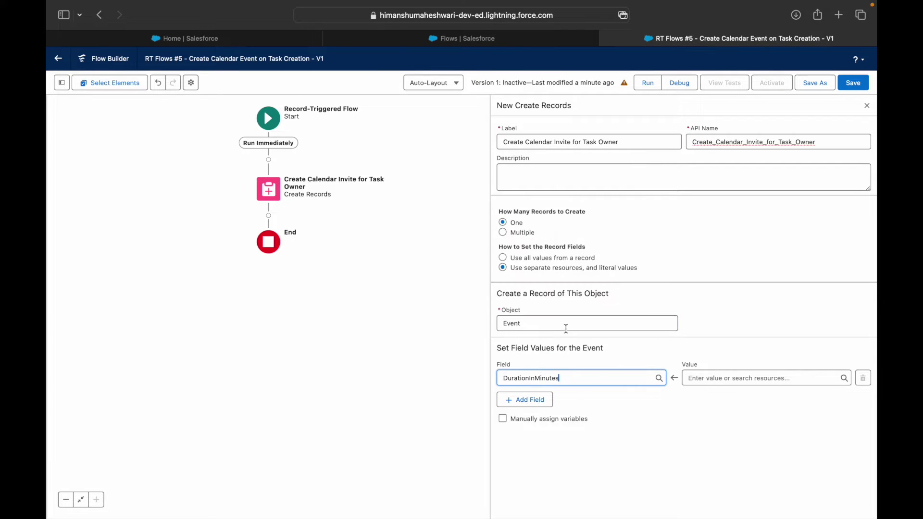
{"action": "key", "text": "ctrl+Right"}
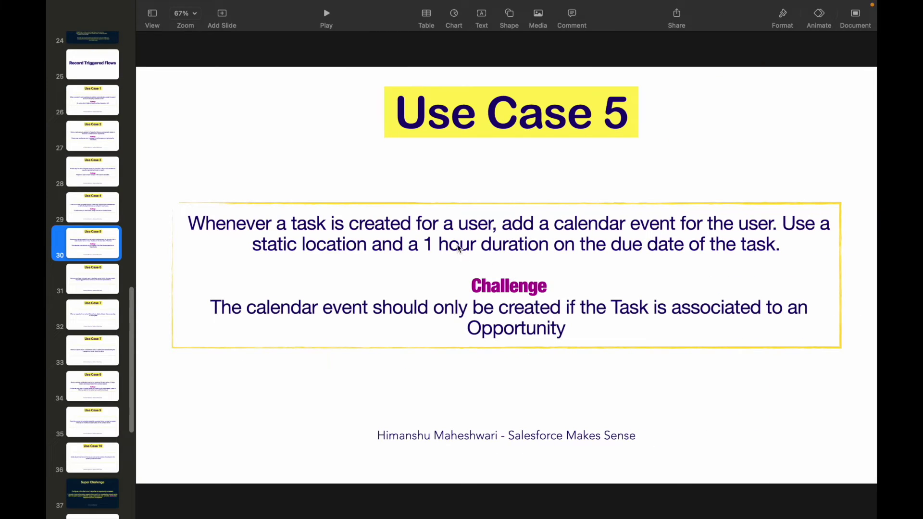
{"action": "key", "text": "ctrl+Left"}
{"action": "left_click", "coordinate": [732, 378]}
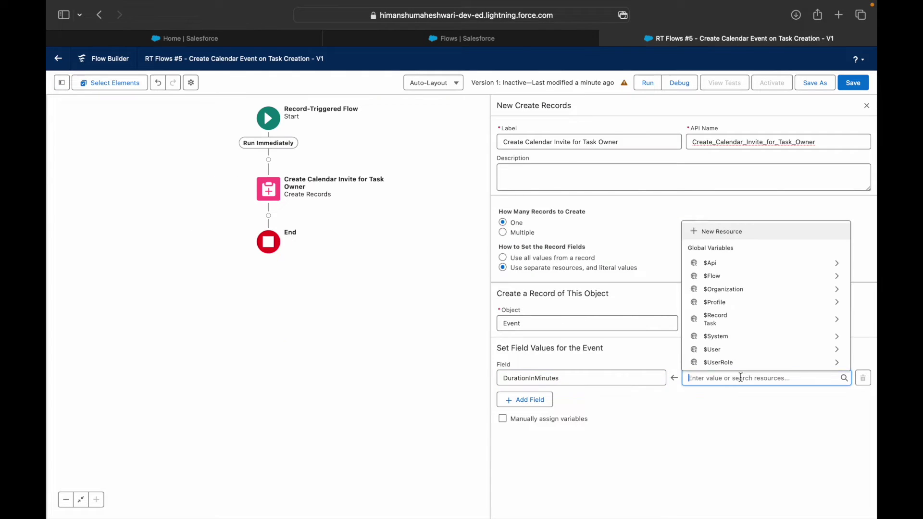
{"action": "type", "text": "60"}
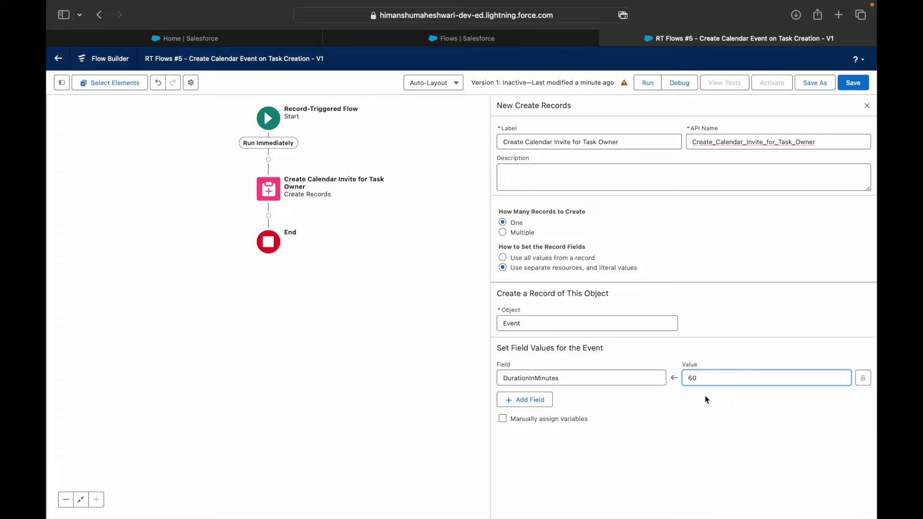
- Add the OwnerId field to the event values and assign it $Record > Assigned To ID
{"action": "left_click", "coordinate": [532, 401]}
{"action": "left_click", "coordinate": [531, 408]}
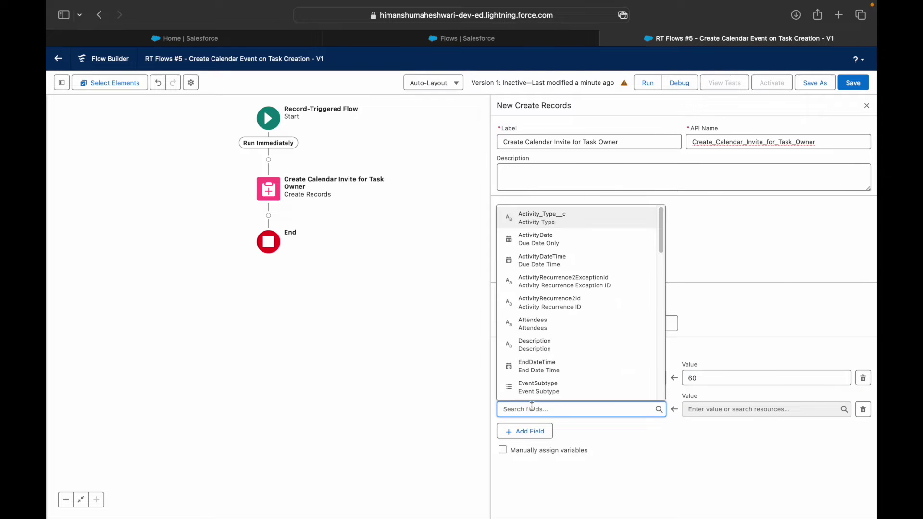
{"action": "type", "text": "Owner"}
{"action": "left_click", "coordinate": [553, 389]}
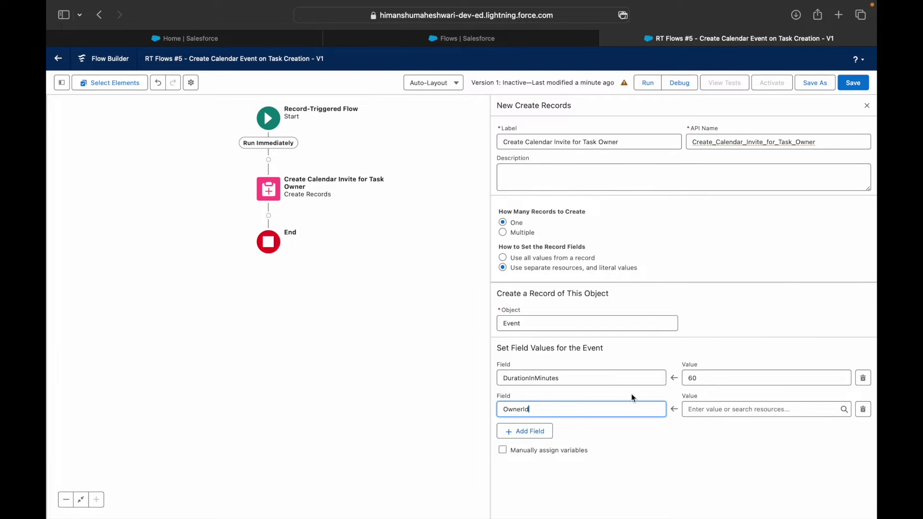
{"action": "left_click", "coordinate": [717, 408]}
{"action": "type", "text": "Record"}
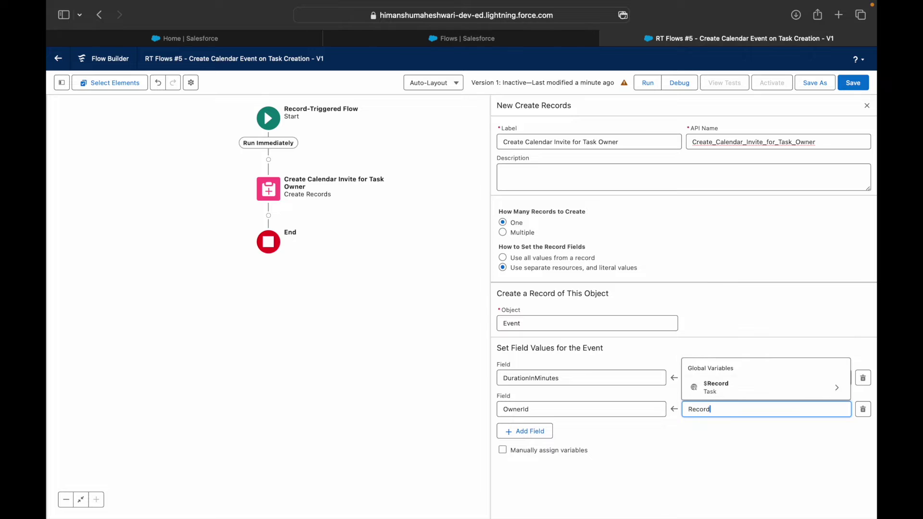
{"action": "key", "text": "Down"}
{"action": "key", "text": "Return"}
{"action": "type", "text": "Ass"}
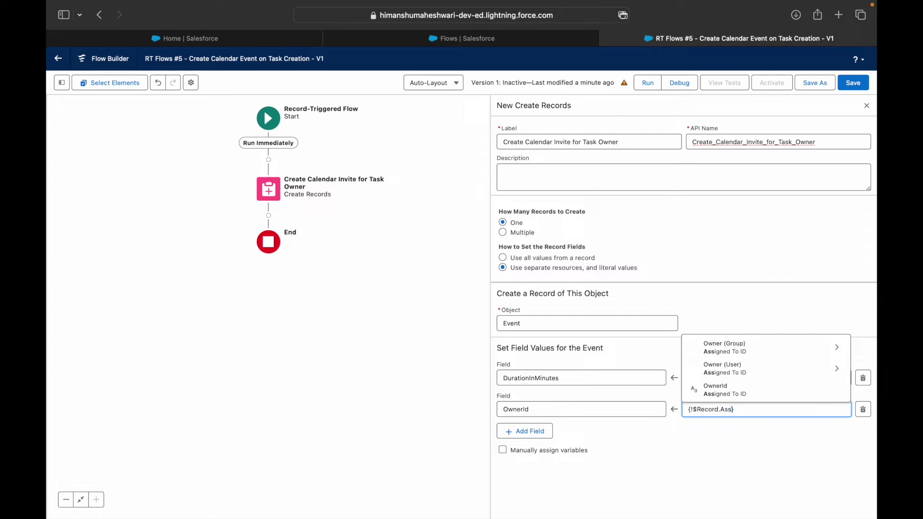
{"action": "left_click", "coordinate": [723, 389]}
{"action": "left_click", "coordinate": [672, 426]}
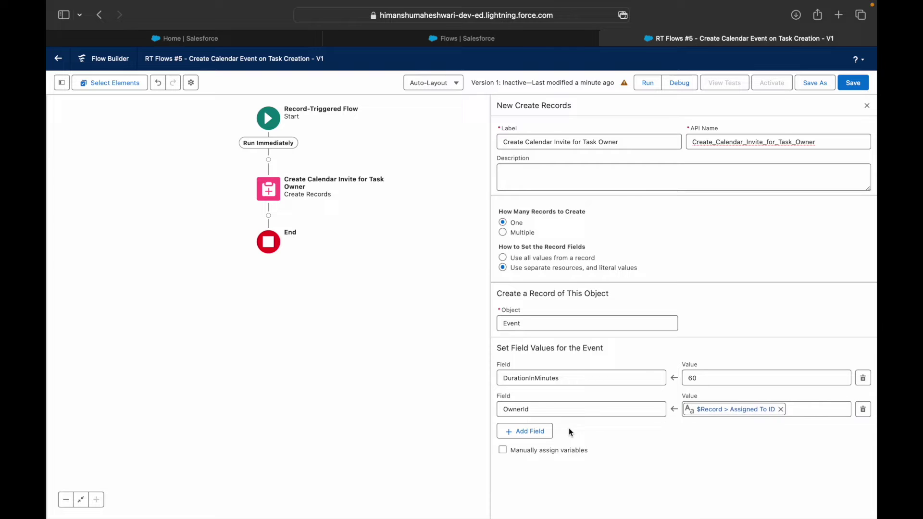
- Add the Description field to the event values with the text "Due Date is here! Follow Up"
{"action": "left_click", "coordinate": [531, 432]}
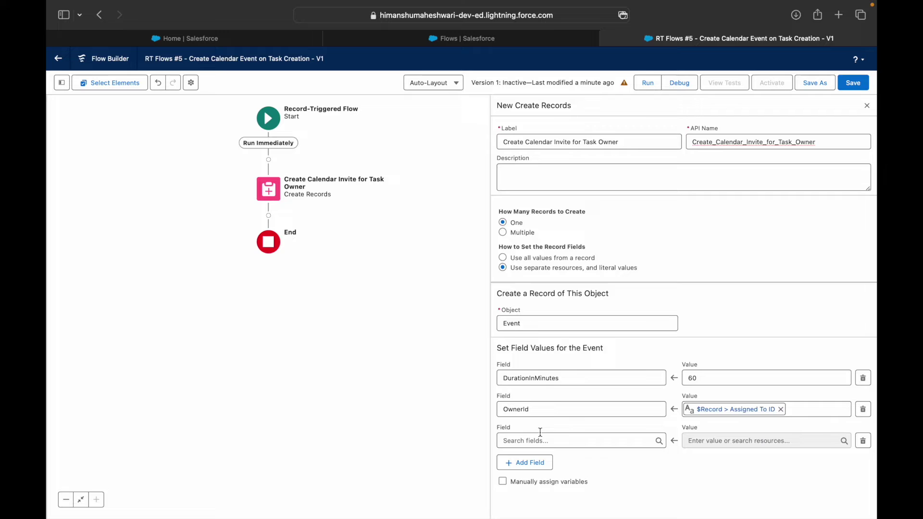
{"action": "left_click", "coordinate": [536, 438]}
{"action": "type", "text": "Desc"}
{"action": "left_click", "coordinate": [538, 418]}
{"action": "left_click", "coordinate": [740, 439]}
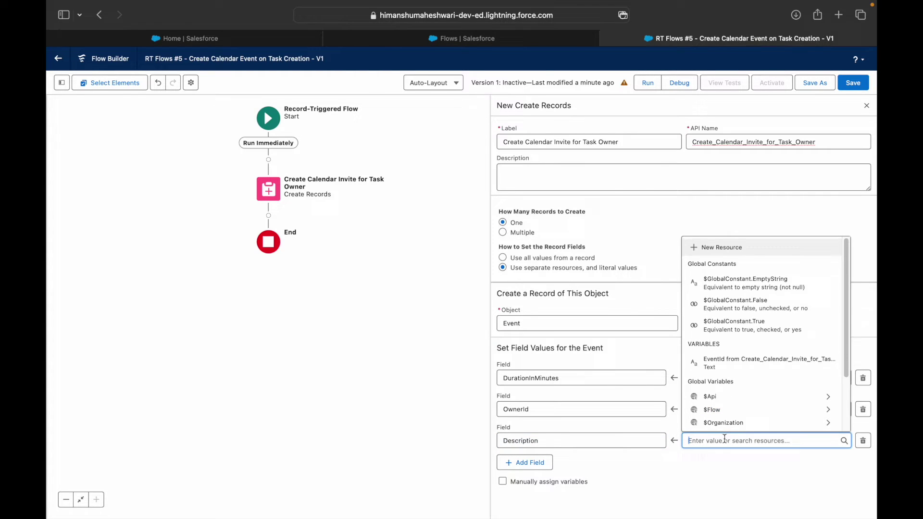
{"action": "type", "text": "Due Date is here!"}
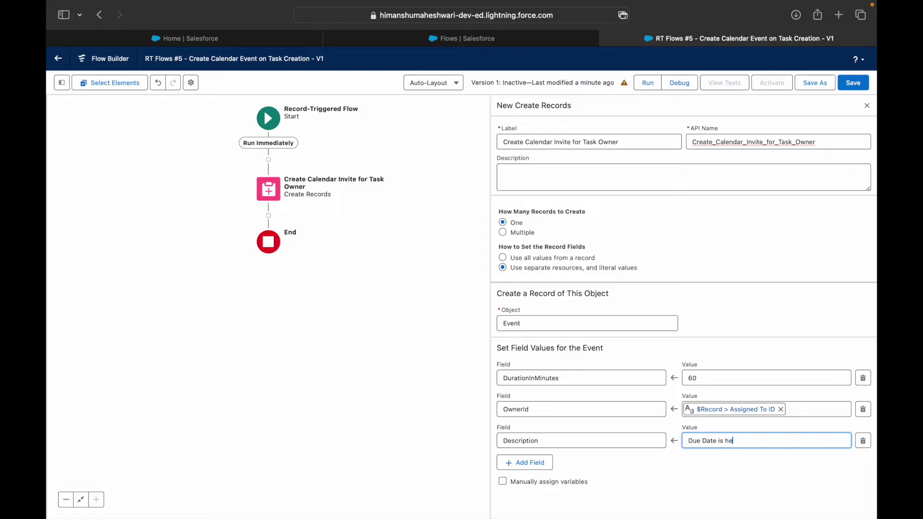
{"action": "left_click", "coordinate": [748, 439]}
{"action": "type", "text": "Follow Up"}
- Add the StartDateTime field to the event's field values
{"action": "left_click", "coordinate": [534, 462]}
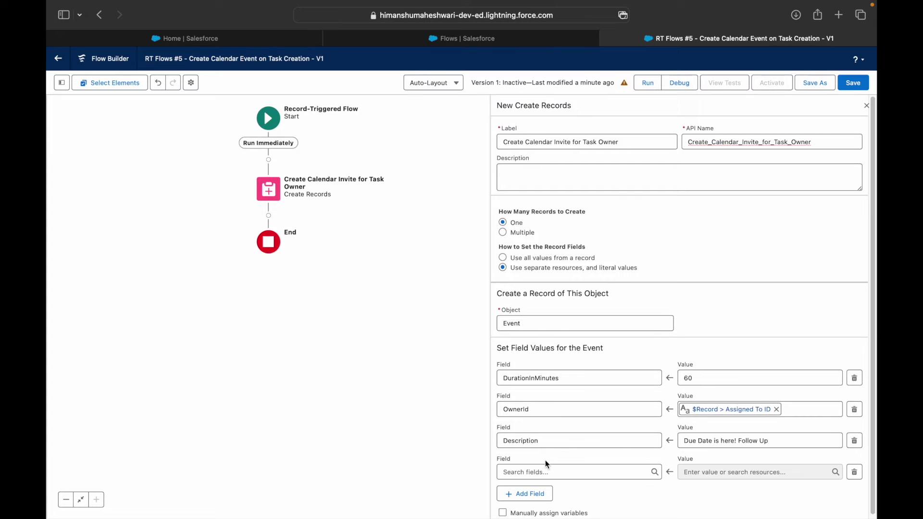
{"action": "left_click", "coordinate": [546, 471]}
{"action": "type", "text": "Start"}
{"action": "key", "text": "Down"}
{"action": "key", "text": "Down"}
{"action": "key", "text": "Down"}
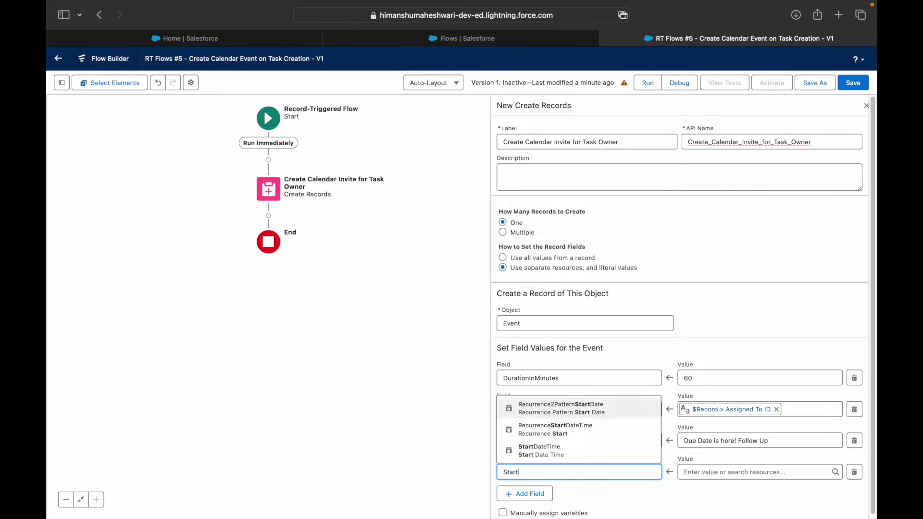
{"action": "key", "text": "Return"}
{"action": "scroll", "coordinate": [574, 457], "scroll_direction": "down", "scroll_amount": 1}
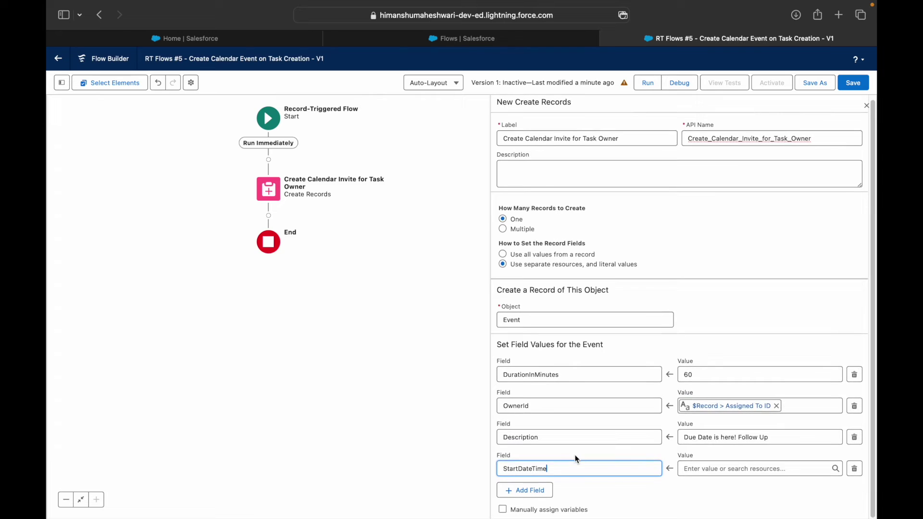
- Assign $Record > Due Date Only as the value of the event's StartDateTime field
{"action": "left_click", "coordinate": [706, 469]}
{"action": "type", "text": "Record"}
{"action": "key", "text": "Down"}
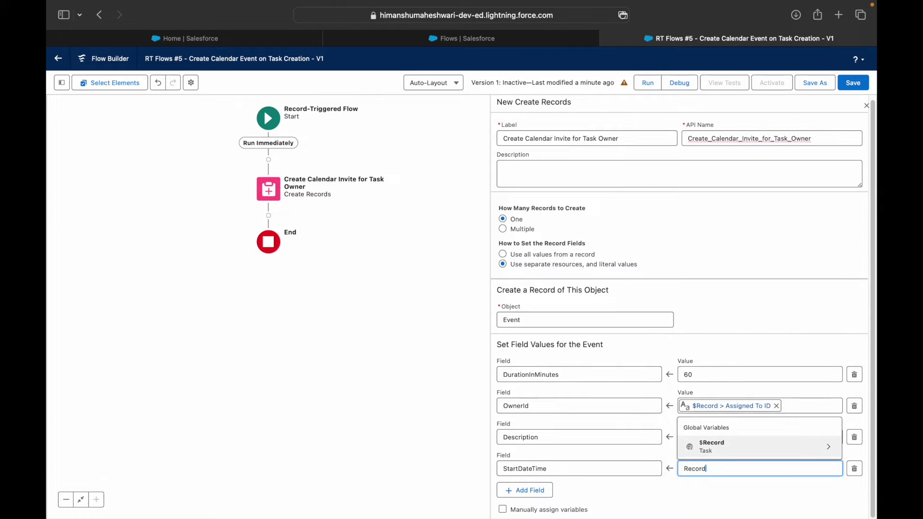
{"action": "key", "text": "Return"}
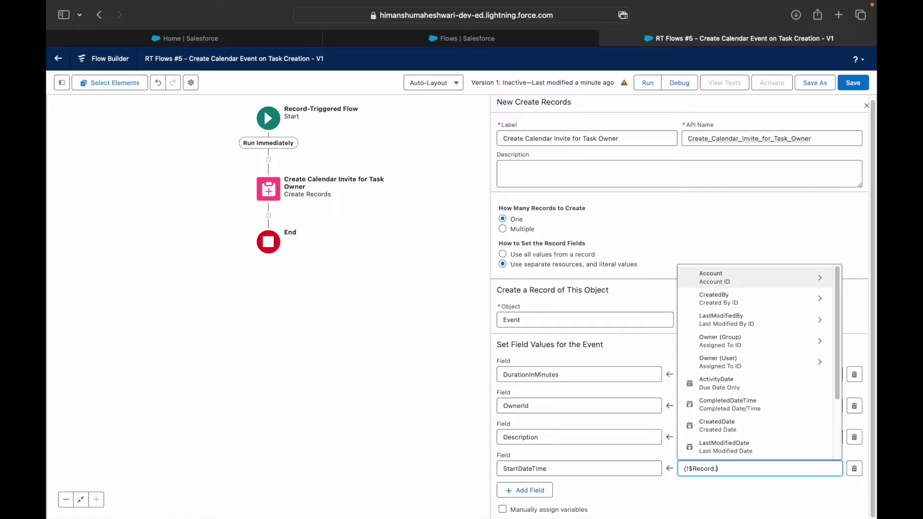
{"action": "type", "text": "Act"}
{"action": "key", "text": "Return"}
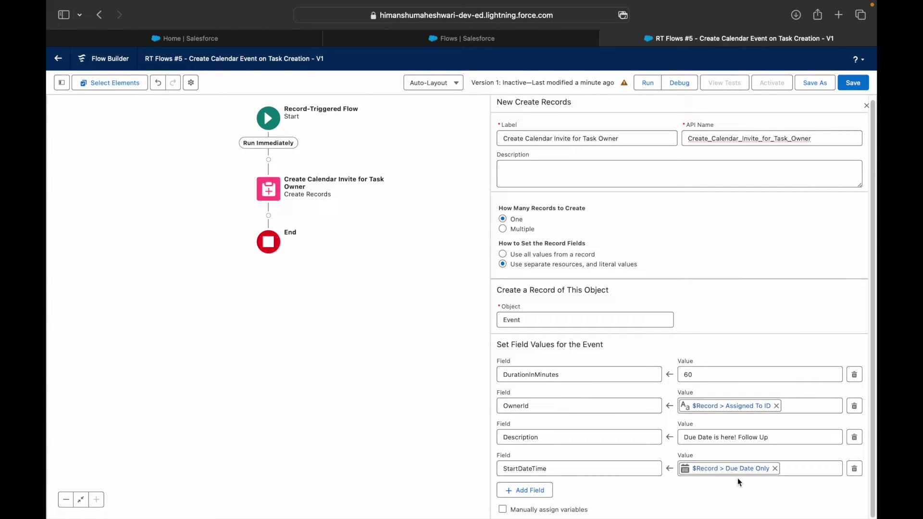
- Add the Subject field to the event values and set it to the picklist value Call
{"action": "left_click", "coordinate": [552, 498]}
{"action": "left_click", "coordinate": [552, 500]}
{"action": "type", "text": "Sub"}
{"action": "left_click", "coordinate": [529, 478]}
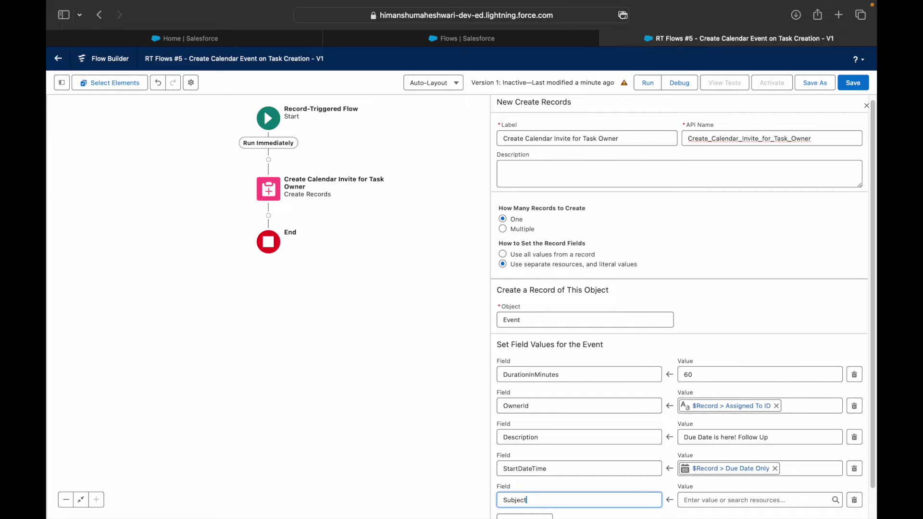
{"action": "scroll", "coordinate": [729, 317], "scroll_direction": "down", "scroll_amount": 1}
{"action": "left_click", "coordinate": [708, 471]}
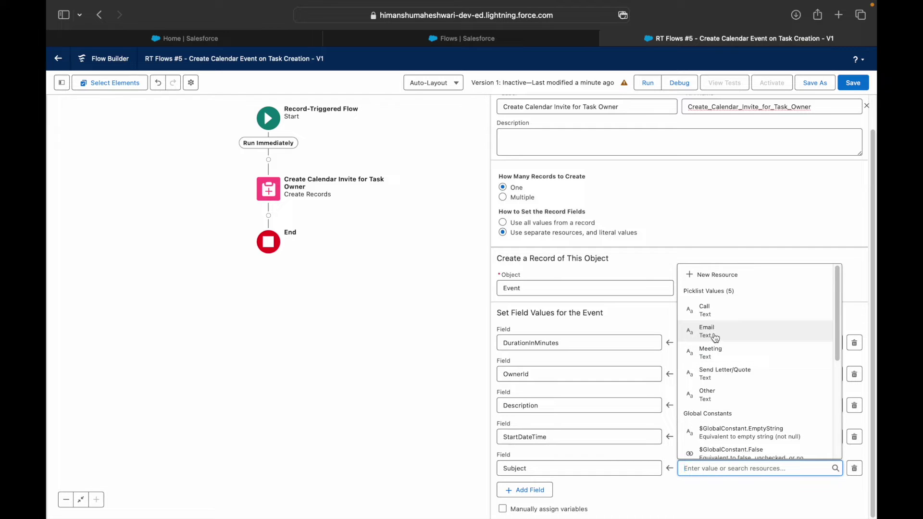
{"action": "left_click", "coordinate": [712, 314]}
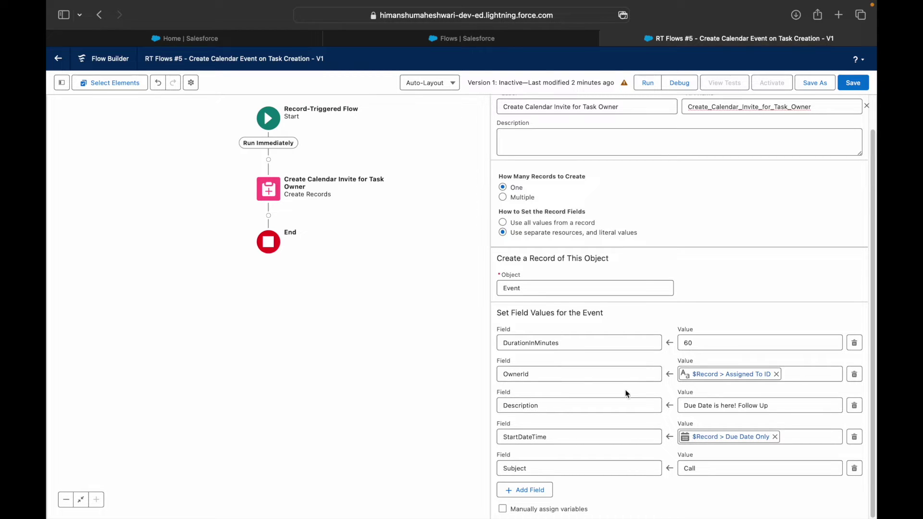
- Save the flow with the completed event field values and activate it
{"action": "left_click", "coordinate": [691, 342]}
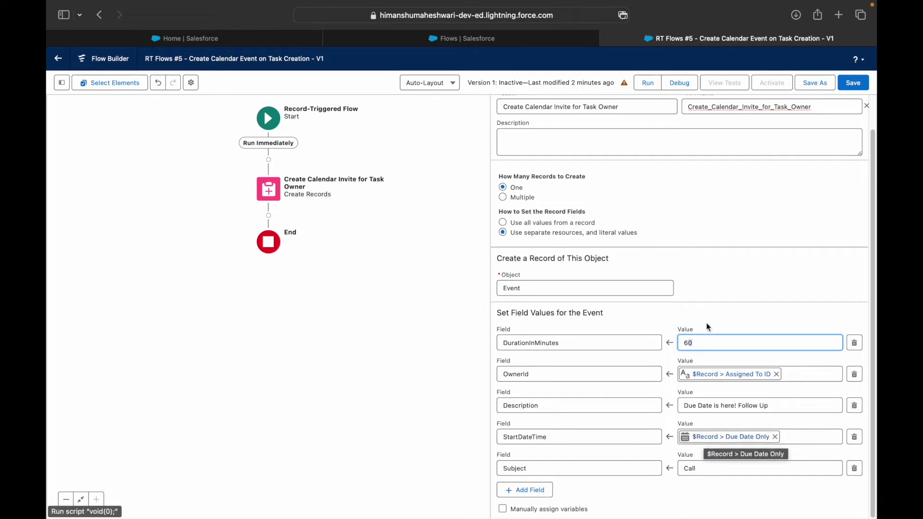
{"action": "scroll", "coordinate": [720, 308], "scroll_direction": "up", "scroll_amount": 2}
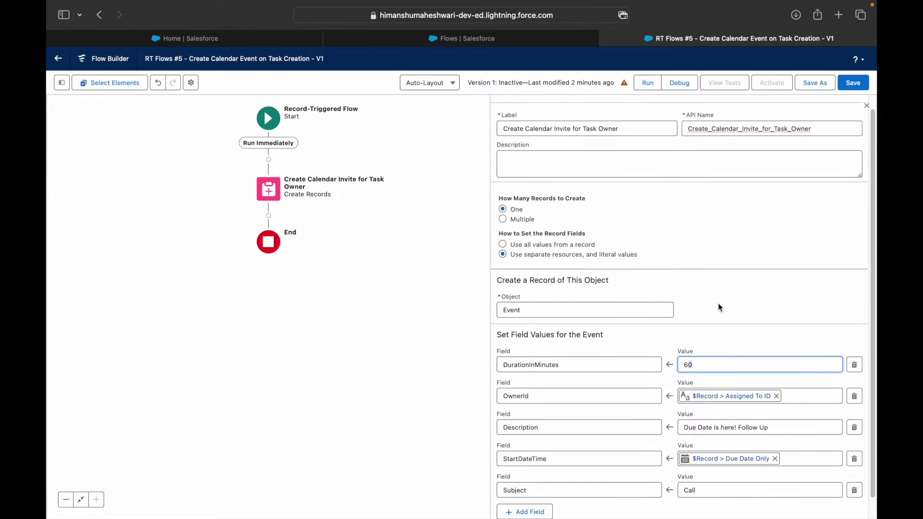
{"action": "left_click", "coordinate": [852, 83]}
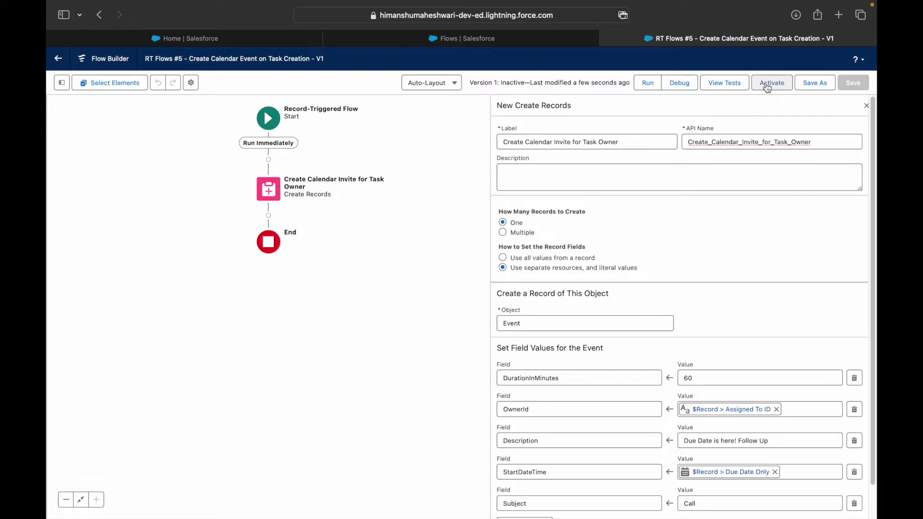
{"action": "left_click", "coordinate": [768, 85]}
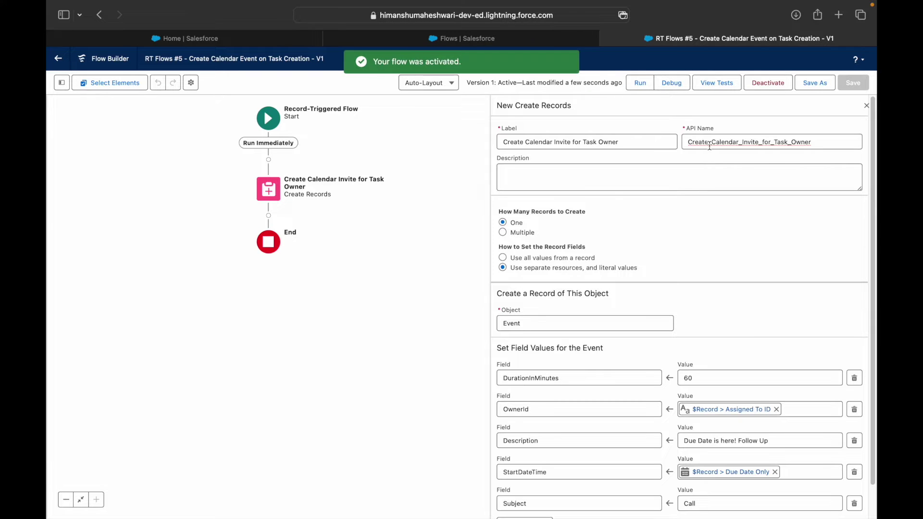
- Switch to the Keynote presentation and read the challenge requirement on the Use Case 5 slide
{"action": "key", "text": "super+Tab"}
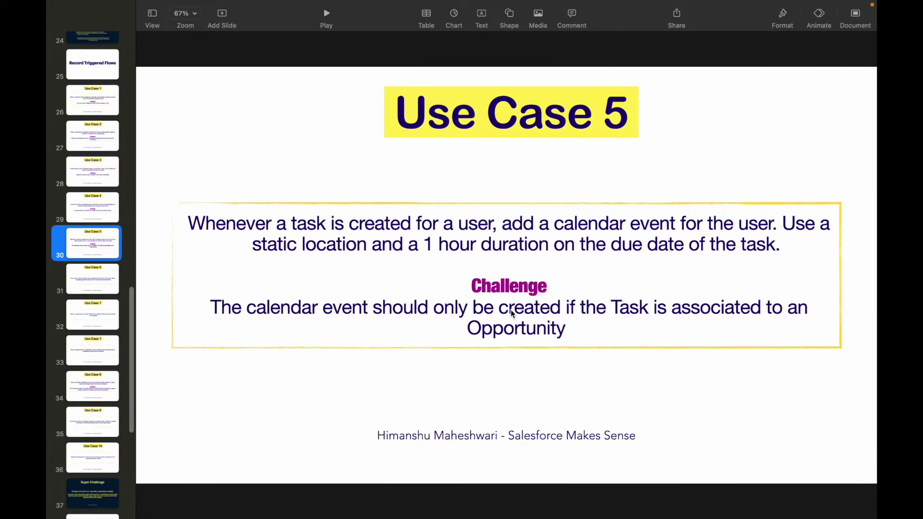
{"action": "double_click", "coordinate": [537, 310]}
{"action": "left_click", "coordinate": [562, 309]}
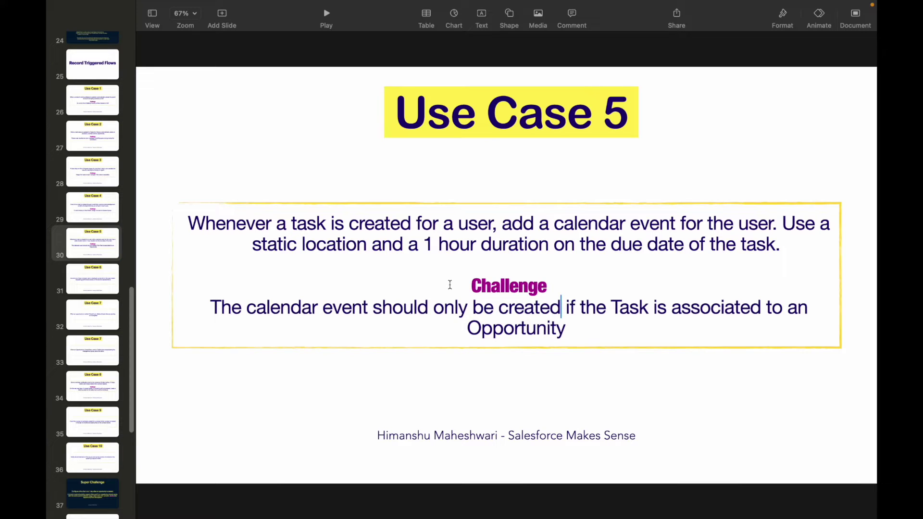
{"action": "left_click", "coordinate": [445, 310]}
{"action": "left_click", "coordinate": [515, 310]}
{"action": "left_click_drag", "start_coordinate": [374, 310], "coordinate": [483, 310]}
{"action": "left_click", "coordinate": [540, 310]}
{"action": "double_click", "coordinate": [497, 330]}
{"action": "left_click", "coordinate": [574, 331]}
- Switch back to Flow Builder and insert a Decision element between the flow's start and the Create Records element
{"action": "key", "text": "ctrl+Left"}
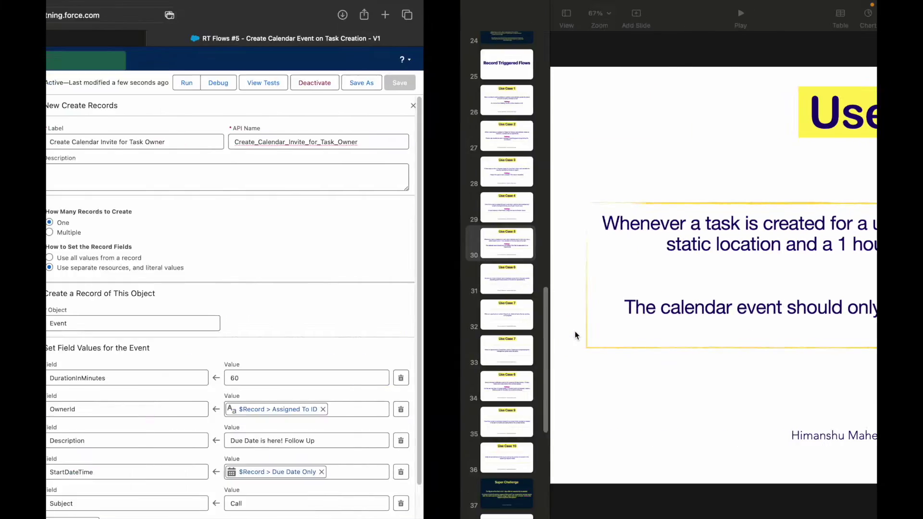
{"action": "scroll", "coordinate": [589, 323], "scroll_direction": "down", "scroll_amount": 2}
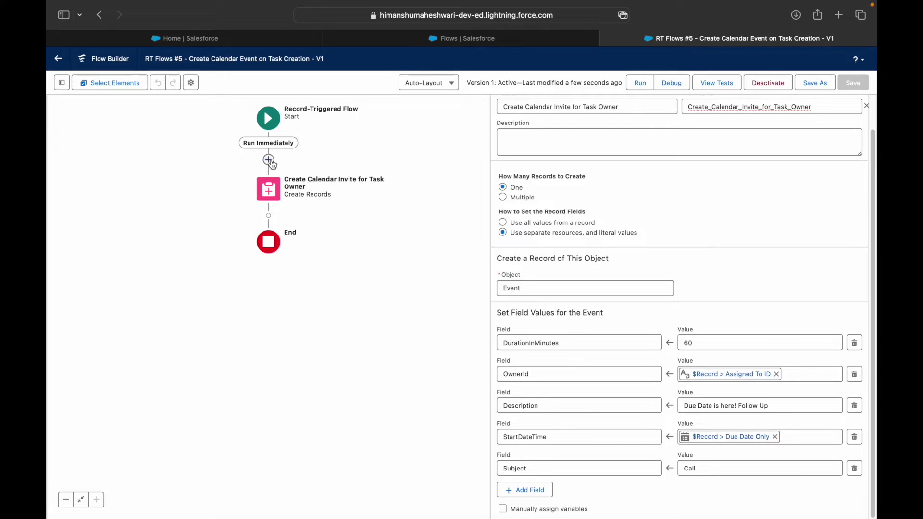
{"action": "left_click", "coordinate": [268, 160]}
{"action": "type", "text": "Decision"}
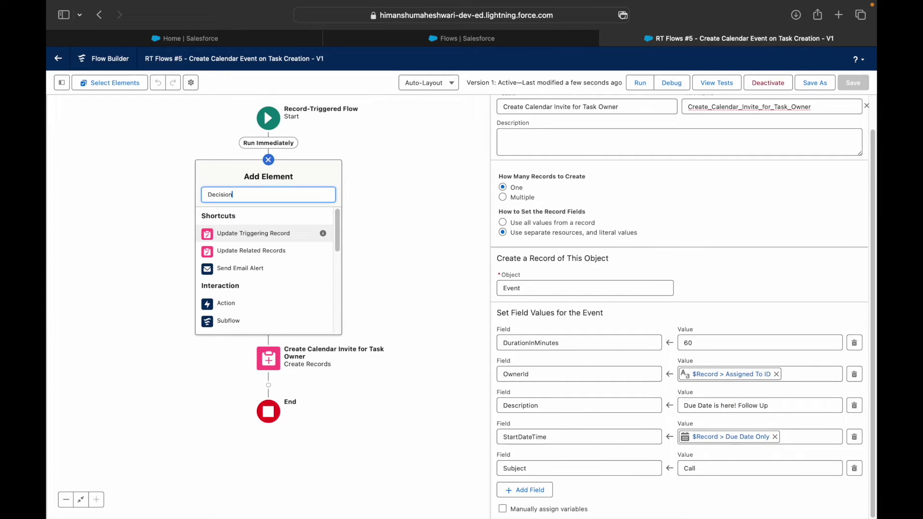
{"action": "left_click", "coordinate": [247, 219]}
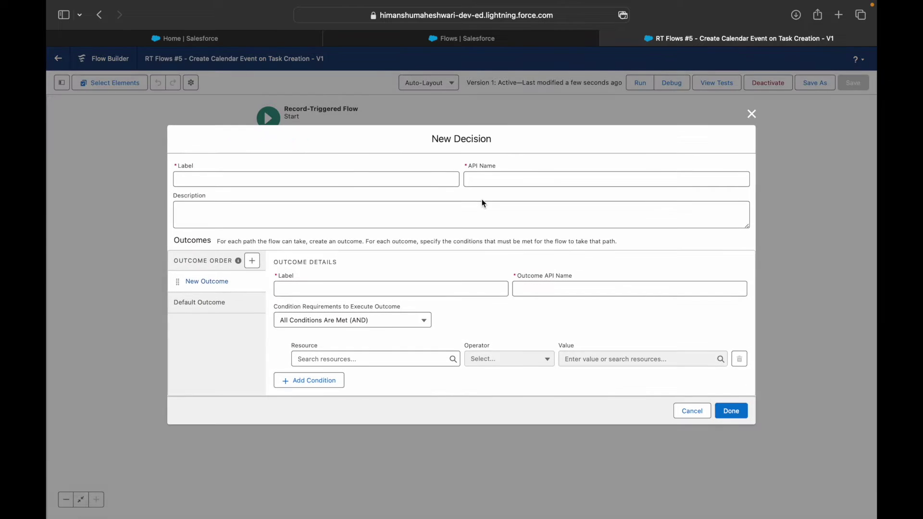
- Label the decision "Is Task associated to Opp?" and its first outcome "Yes, Opportunity", with matching API names
{"action": "type", "text": "Is Task associu"}
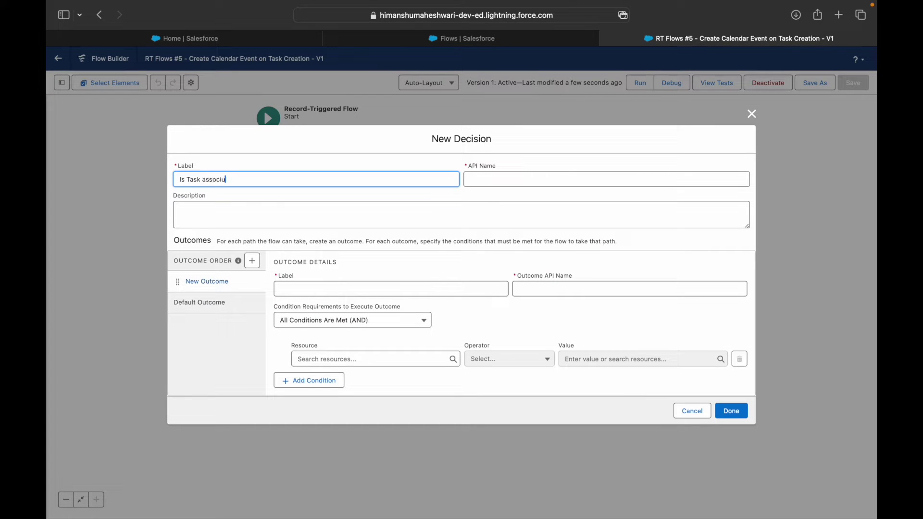
{"action": "type", "text": "aated to Opp?"}
{"action": "key", "text": "Tab"}
{"action": "left_click", "coordinate": [410, 288]}
{"action": "type", "text": "Yes, Opportunity"}
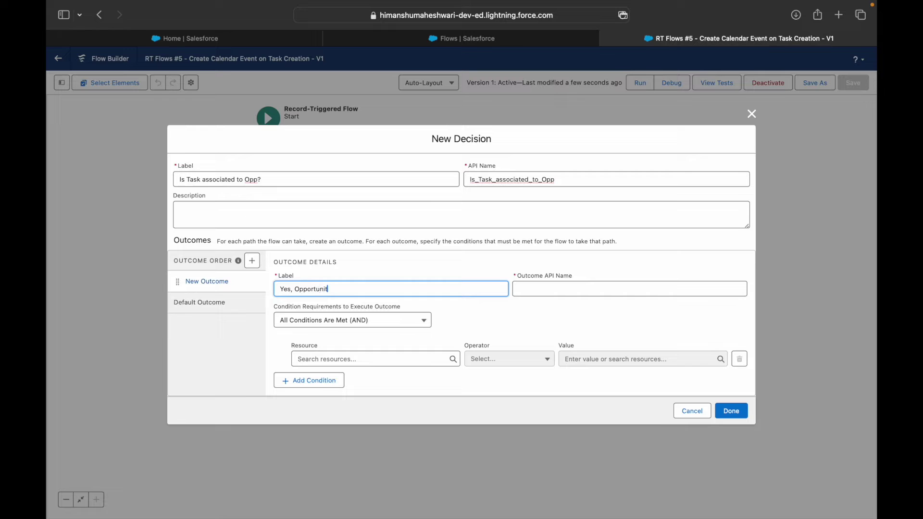
{"action": "key", "text": "Tab"}
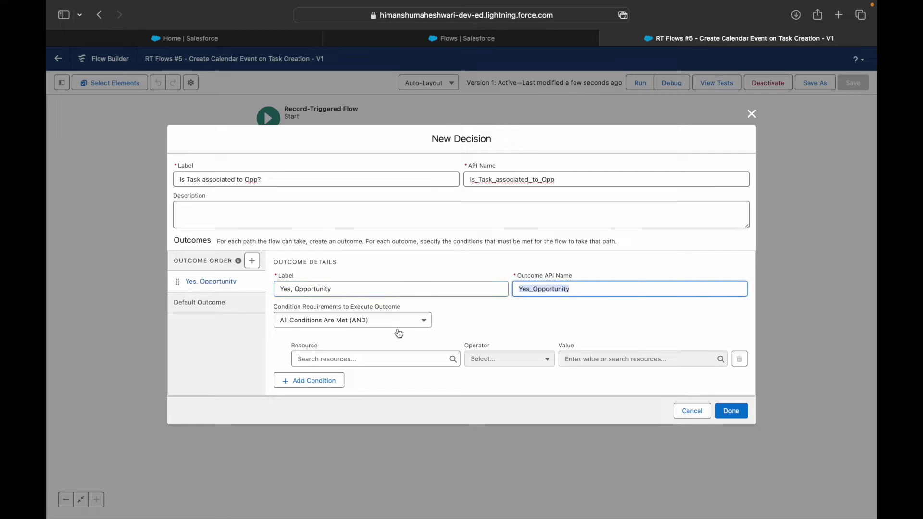
- Set the outcome's condition to check $Record > Related To ID with the Starts With operator
{"action": "left_click", "coordinate": [374, 359]}
{"action": "type", "text": "Record"}
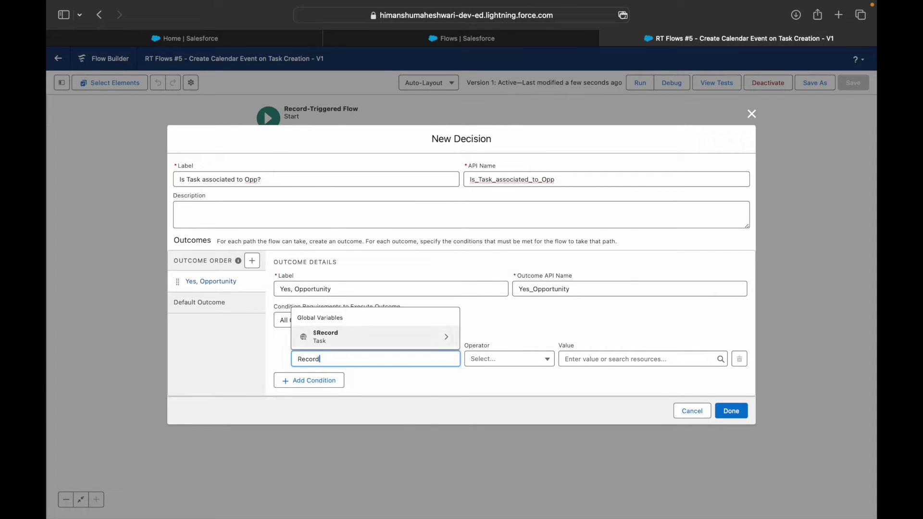
{"action": "left_click", "coordinate": [378, 337]}
{"action": "type", "text": "What"}
{"action": "key", "text": "Return"}
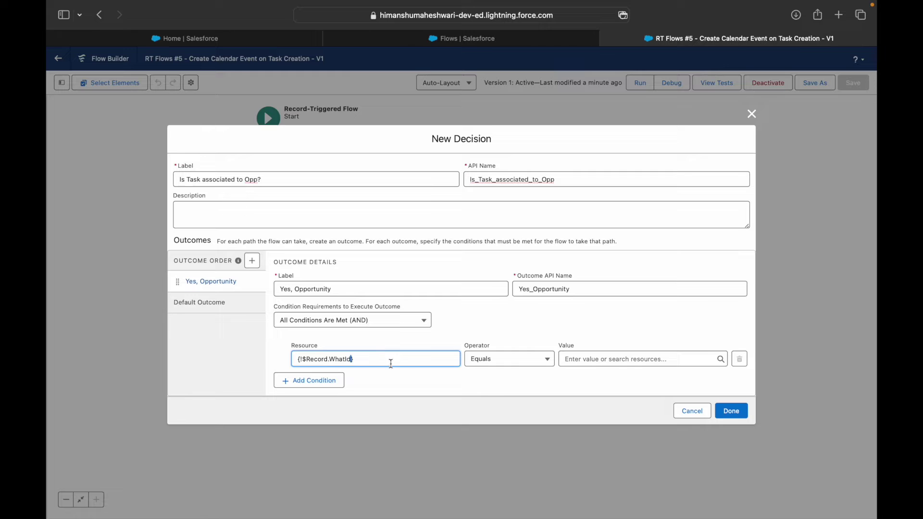
{"action": "left_click", "coordinate": [479, 364]}
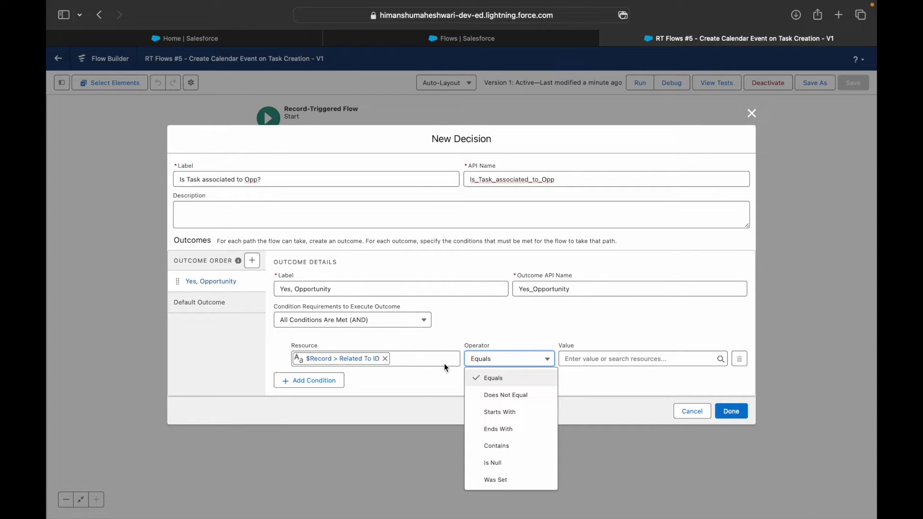
{"action": "left_click", "coordinate": [495, 378]}
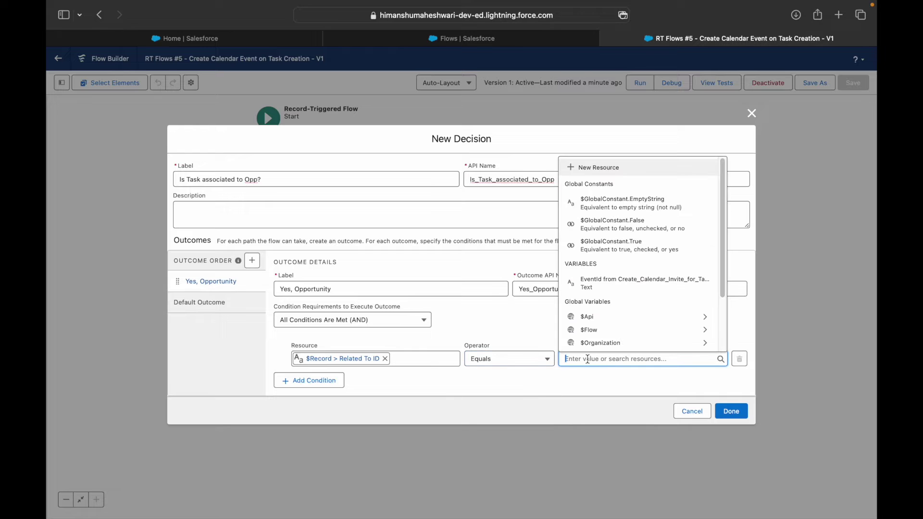
{"action": "left_click", "coordinate": [516, 365]}
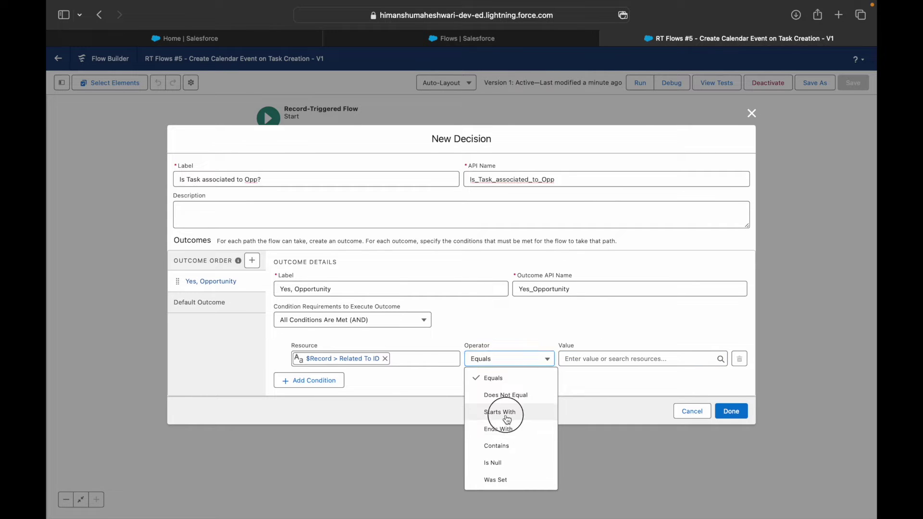
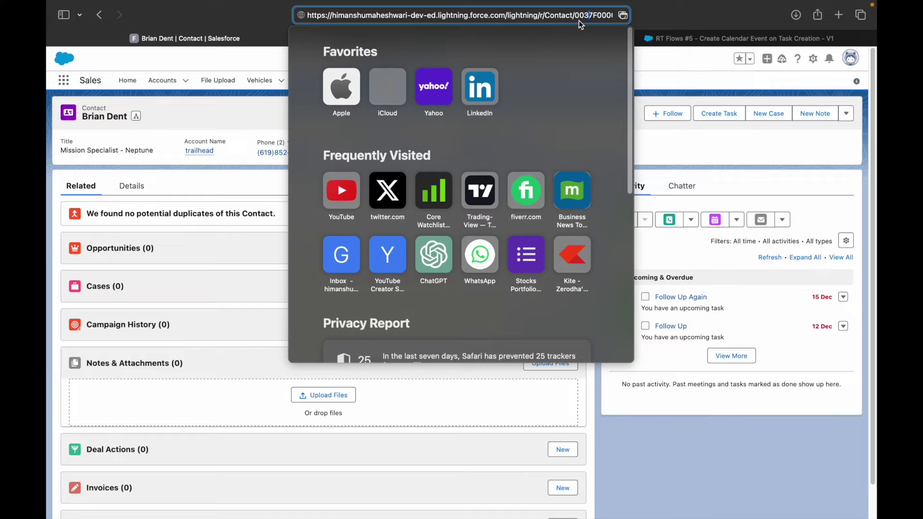
- Go to the Opportunities list in the Sales app and open the Test Sold Opp record
{"action": "left_click", "coordinate": [139, 159]}
{"action": "left_click", "coordinate": [64, 80]}
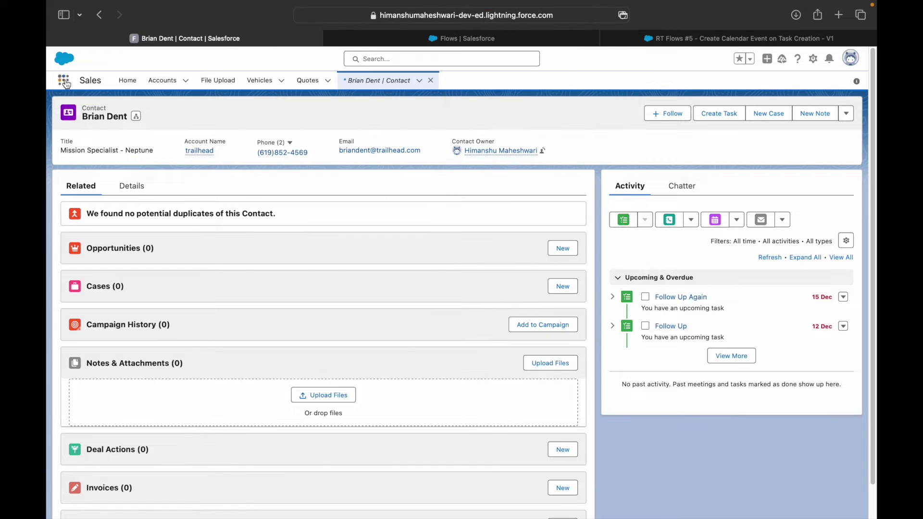
{"action": "type", "text": "Opportu"}
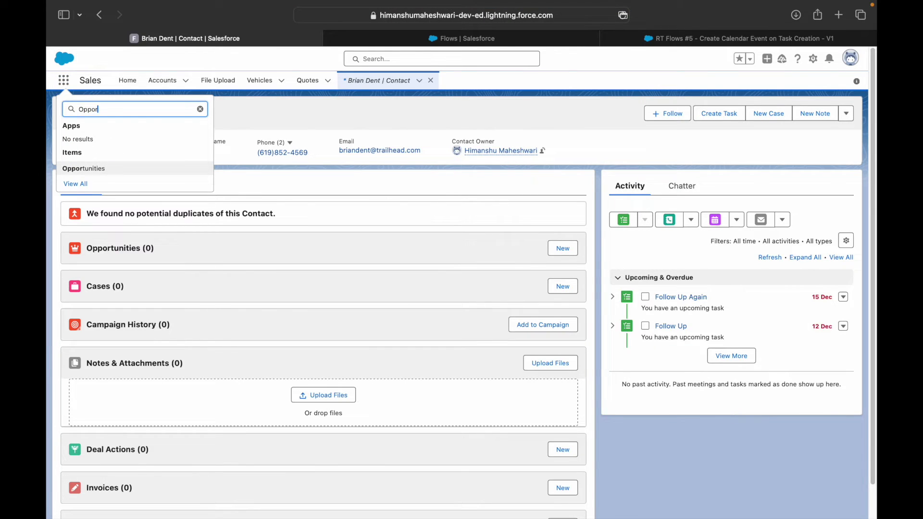
{"action": "left_click", "coordinate": [84, 168]}
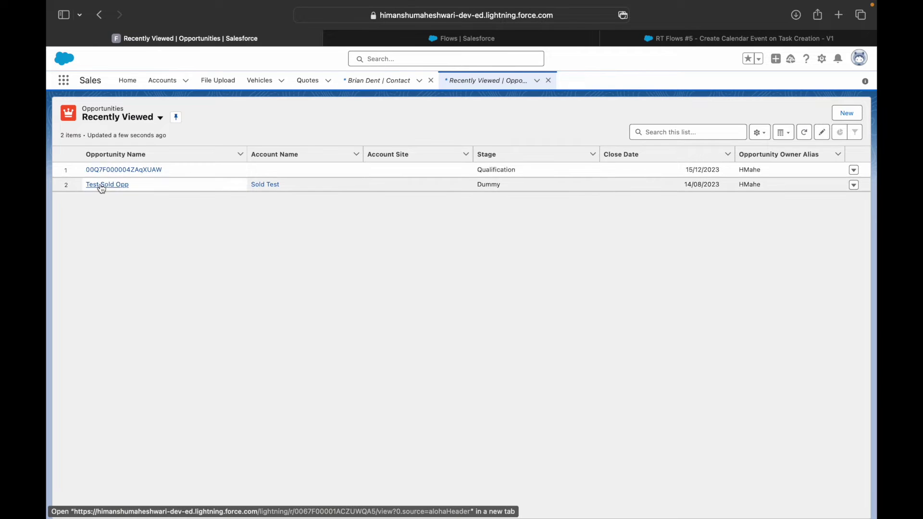
{"action": "left_click", "coordinate": [103, 185]}
- Examine the first three characters of the opportunity's record ID in its URL and return to the flow's decision
{"action": "left_click", "coordinate": [570, 17]}
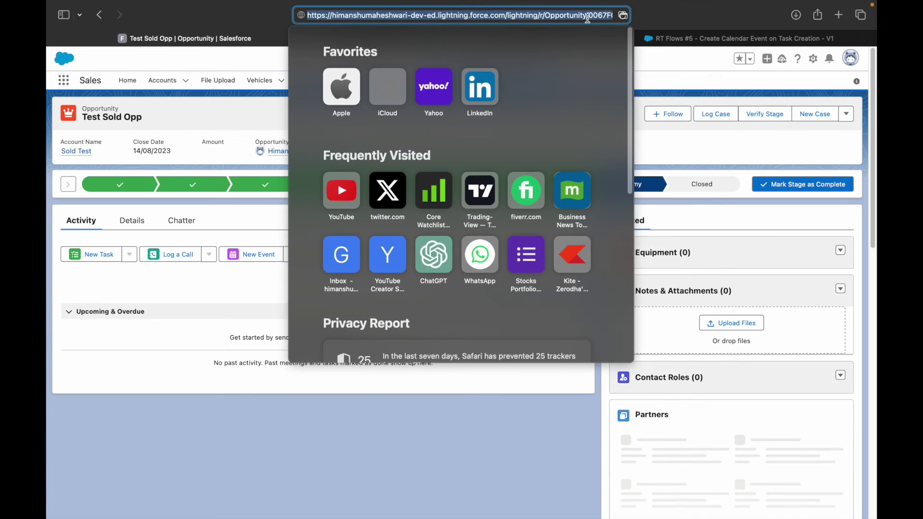
{"action": "left_click", "coordinate": [602, 17]}
{"action": "double_click", "coordinate": [599, 21]}
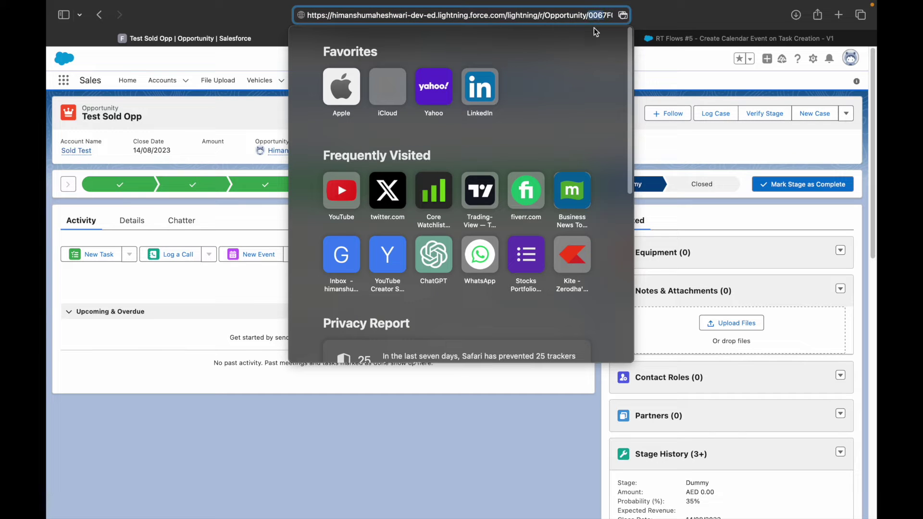
{"action": "key", "text": "Escape"}
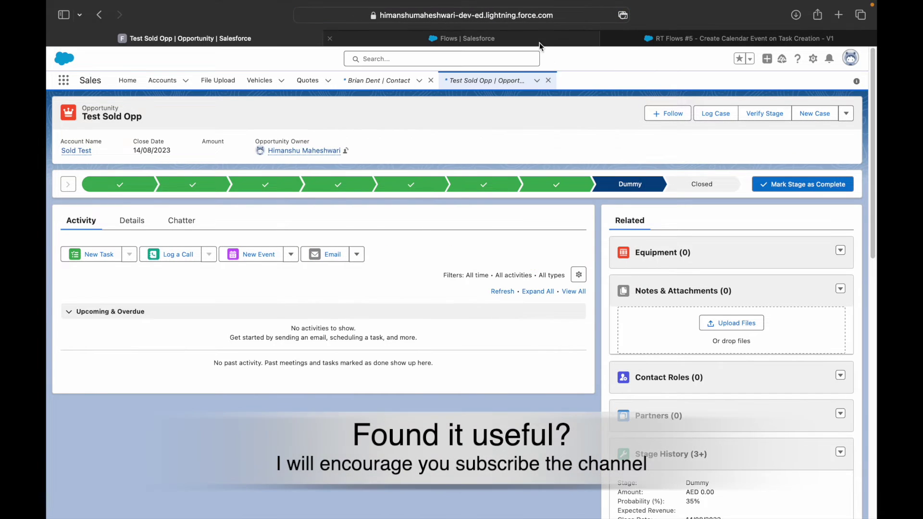
{"action": "left_click", "coordinate": [539, 43]}
{"action": "left_click", "coordinate": [655, 39]}
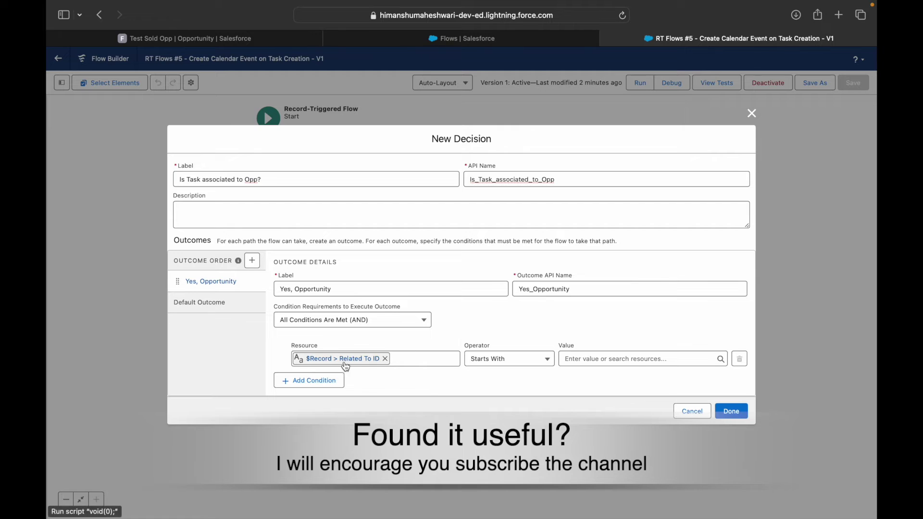
- Set the outcome's condition value to 006 and finish the decision element
{"action": "left_click", "coordinate": [636, 359]}
{"action": "type", "text": "006"}
{"action": "left_click", "coordinate": [581, 392]}
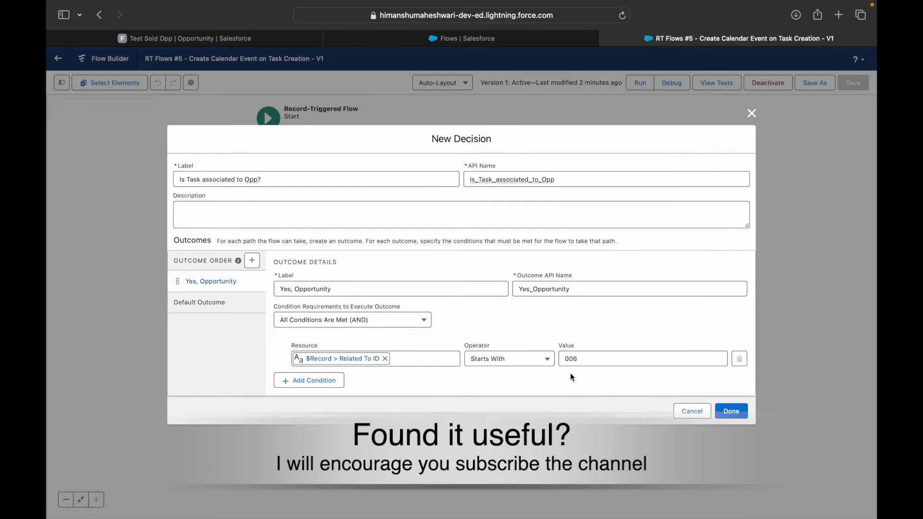
{"action": "left_click", "coordinate": [731, 412]}
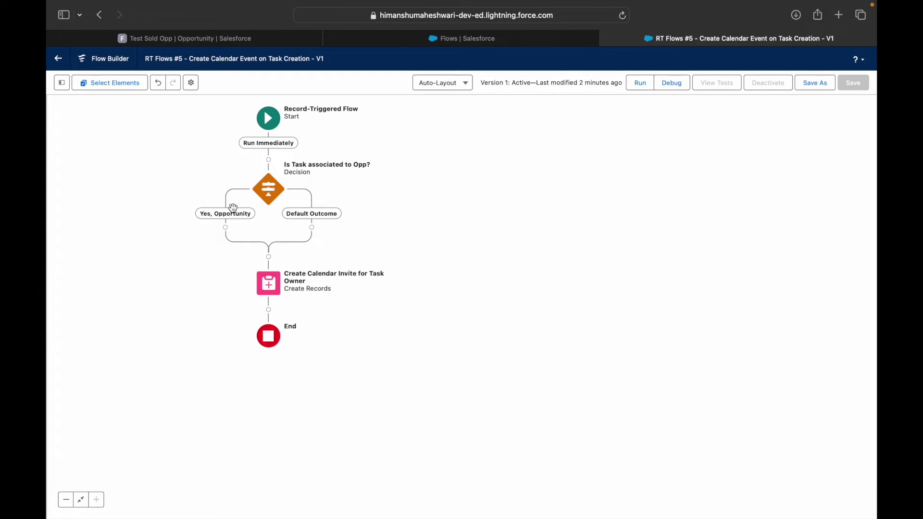
- Move the Create Calendar Invite for Task Owner element onto the decision's Yes, Opportunity path
{"action": "left_click", "coordinate": [269, 283]}
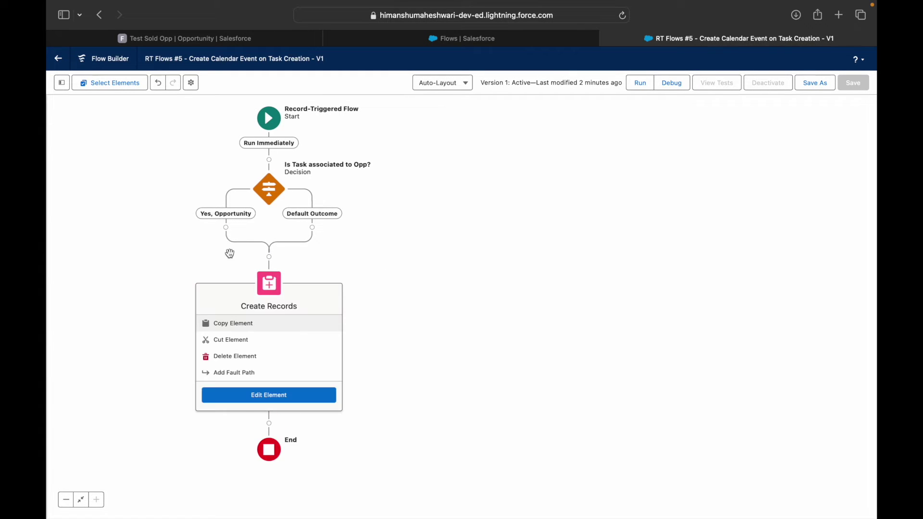
{"action": "left_click", "coordinate": [234, 338]}
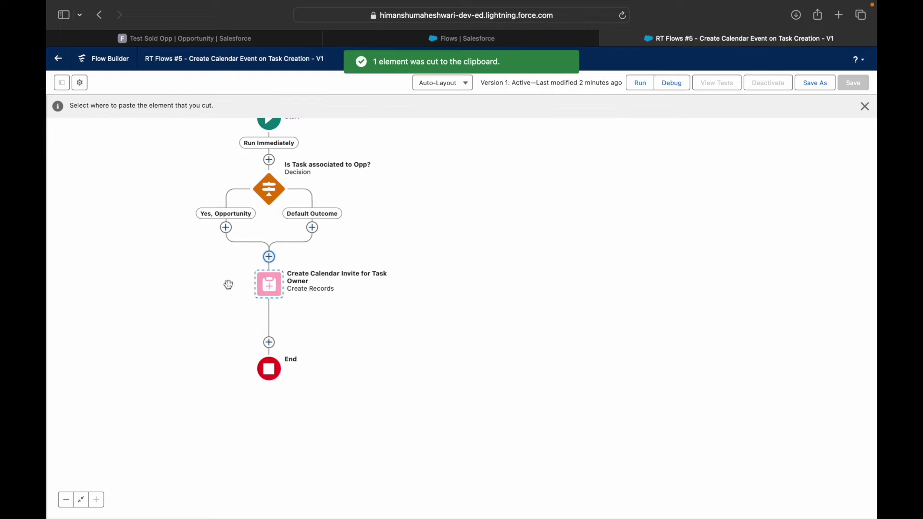
{"action": "left_click", "coordinate": [226, 229]}
{"action": "left_click_drag", "start_coordinate": [434, 269], "coordinate": [486, 286]}
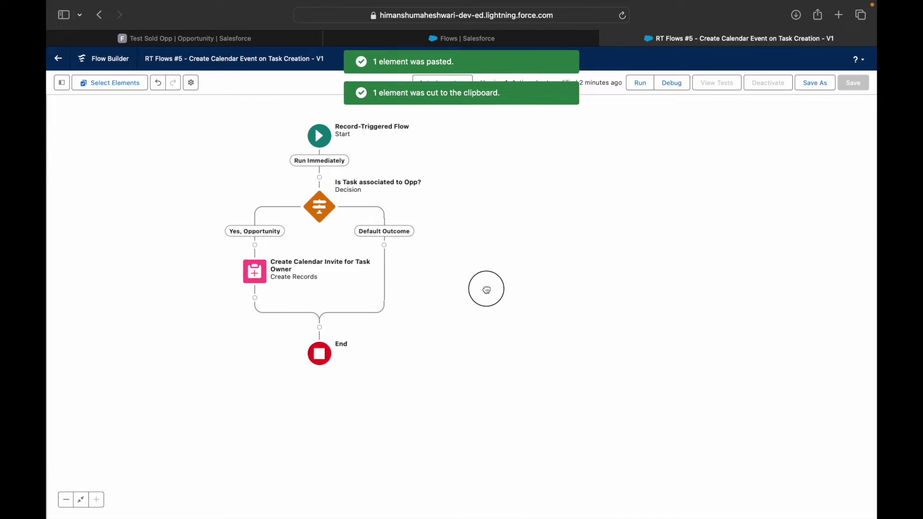
- Save the flow as a new version and activate it
{"action": "left_click", "coordinate": [815, 83]}
{"action": "left_click", "coordinate": [643, 352]}
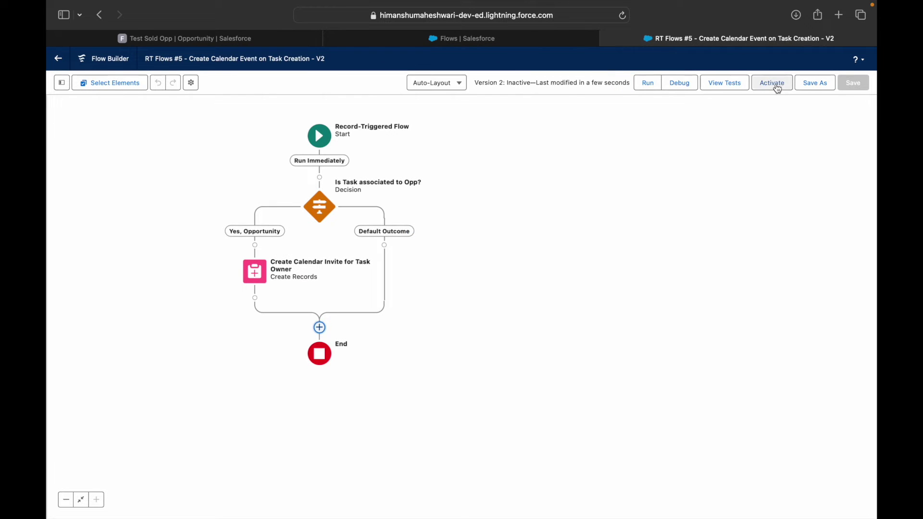
{"action": "left_click", "coordinate": [779, 85]}
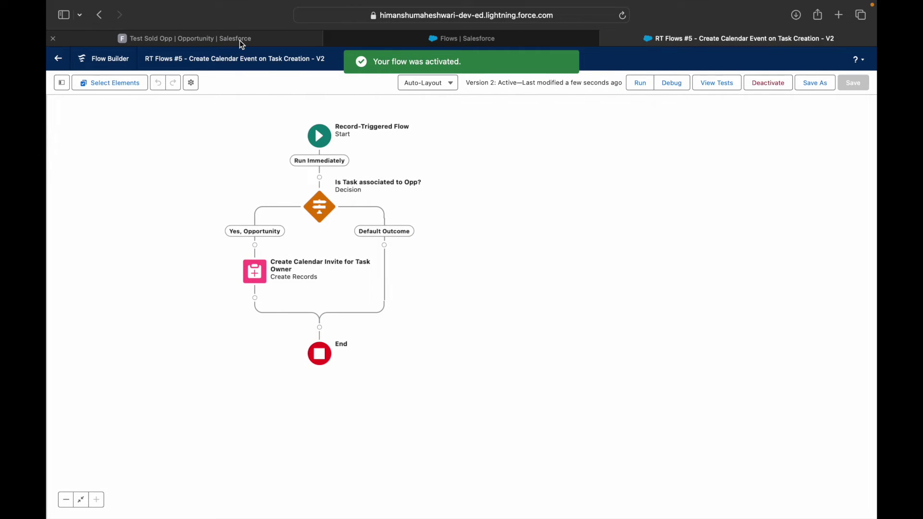
- Create a task on the Test Sold Opp opportunity with subject Email and due date 21 December 2023
{"action": "left_click", "coordinate": [240, 40]}
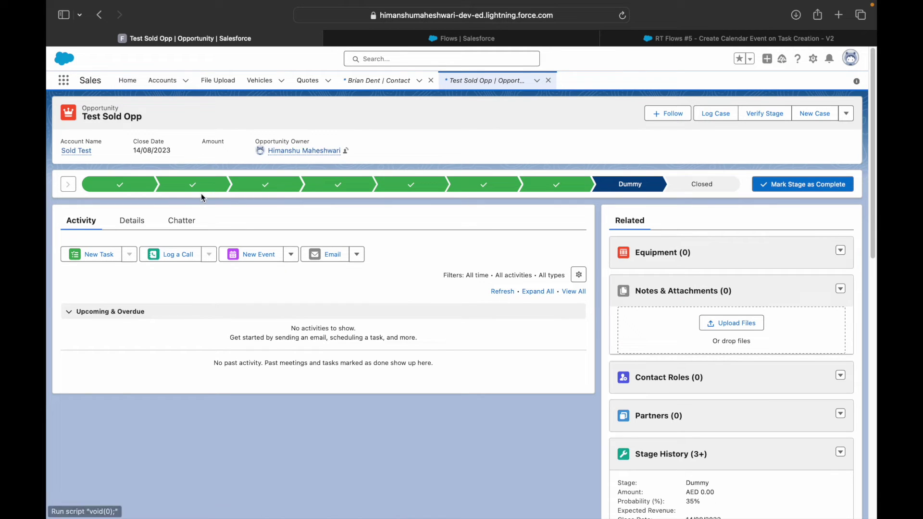
{"action": "left_click", "coordinate": [101, 256]}
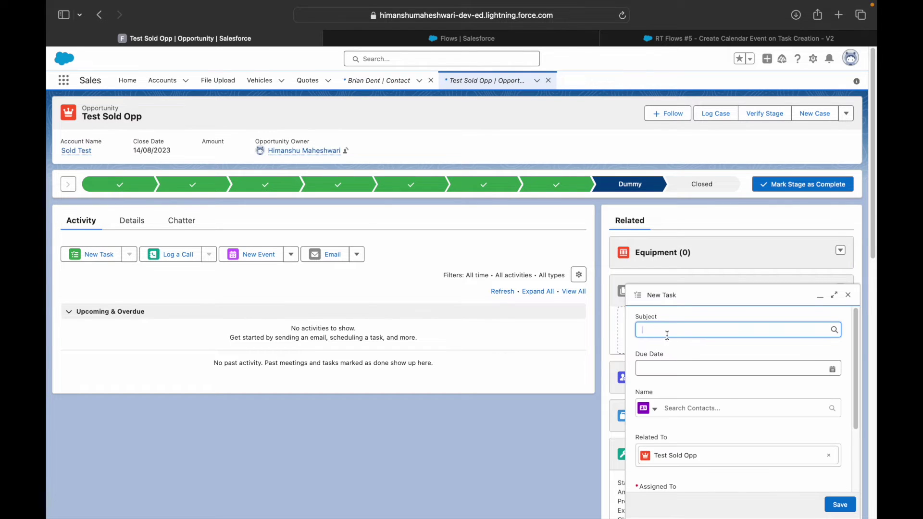
{"action": "left_click", "coordinate": [667, 336]}
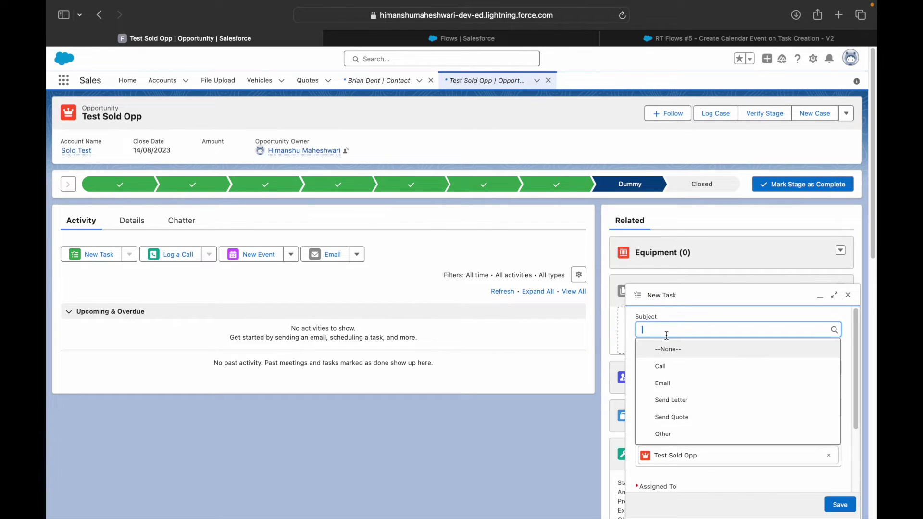
{"action": "left_click", "coordinate": [671, 384]}
{"action": "left_click", "coordinate": [681, 373]}
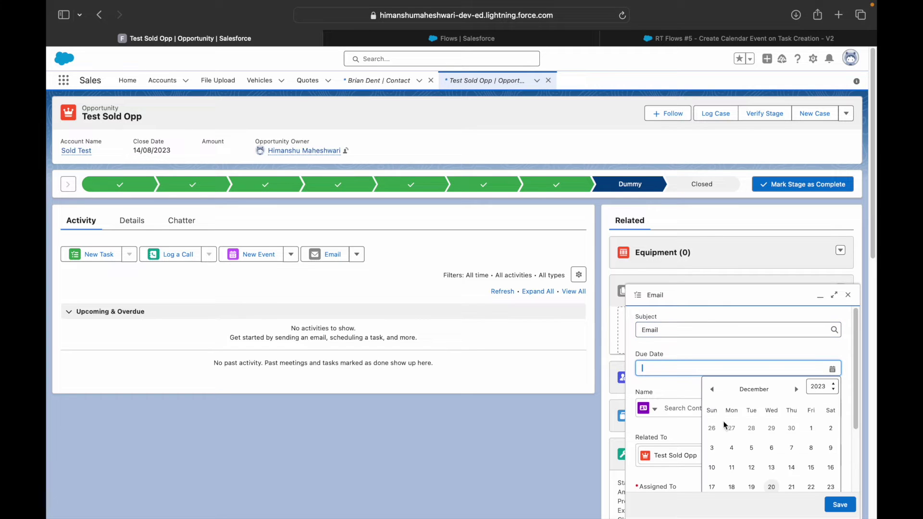
{"action": "left_click", "coordinate": [792, 483]}
{"action": "scroll", "coordinate": [702, 419], "scroll_direction": "down", "scroll_amount": 3}
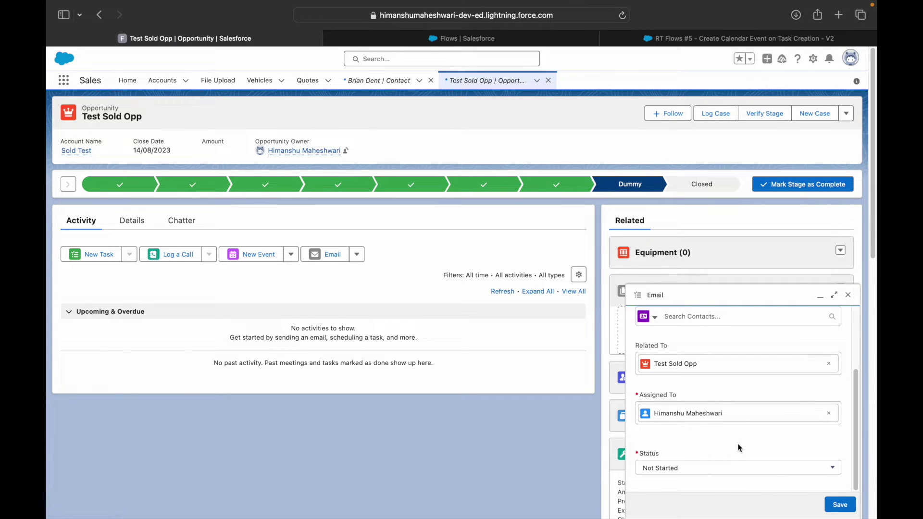
{"action": "scroll", "coordinate": [742, 449], "scroll_direction": "down", "scroll_amount": 1}
{"action": "left_click", "coordinate": [839, 504]}
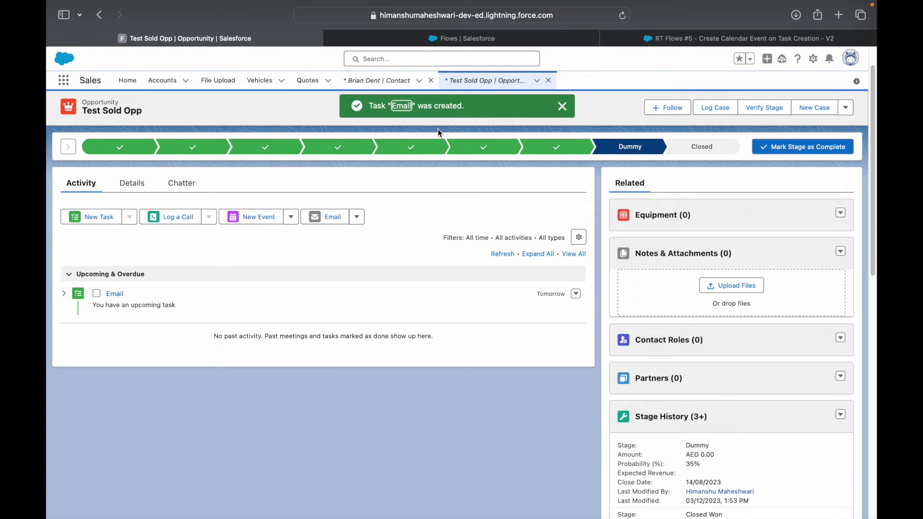
- Look for the new event in Today's Events and Scheduled Events on the Sales app's home page
{"action": "scroll", "coordinate": [408, 223], "scroll_direction": "up", "scroll_amount": 1}
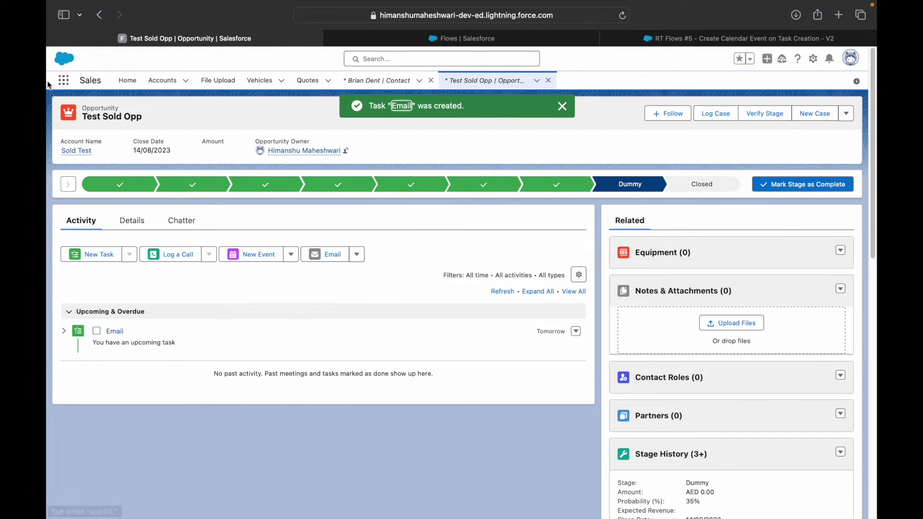
{"action": "left_click", "coordinate": [62, 82]}
{"action": "left_click", "coordinate": [127, 82]}
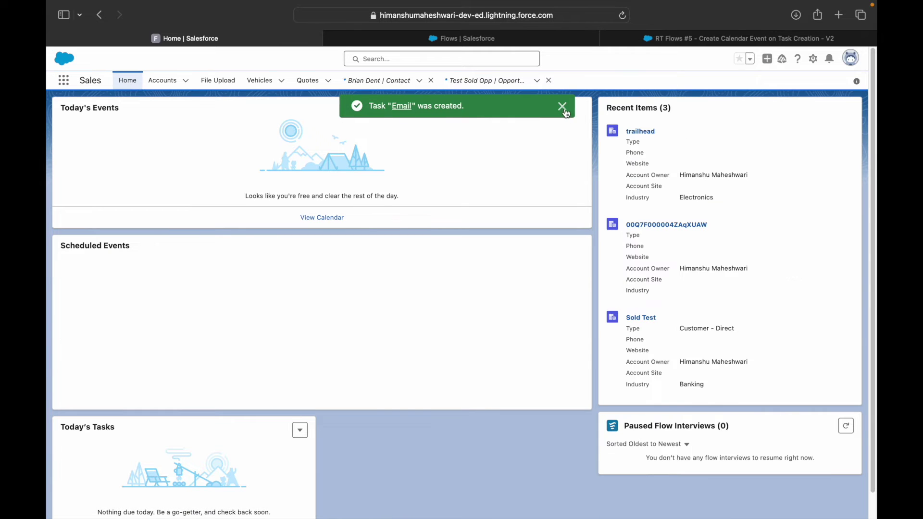
{"action": "left_click", "coordinate": [562, 106]}
{"action": "scroll", "coordinate": [382, 305], "scroll_direction": "down", "scroll_amount": 1}
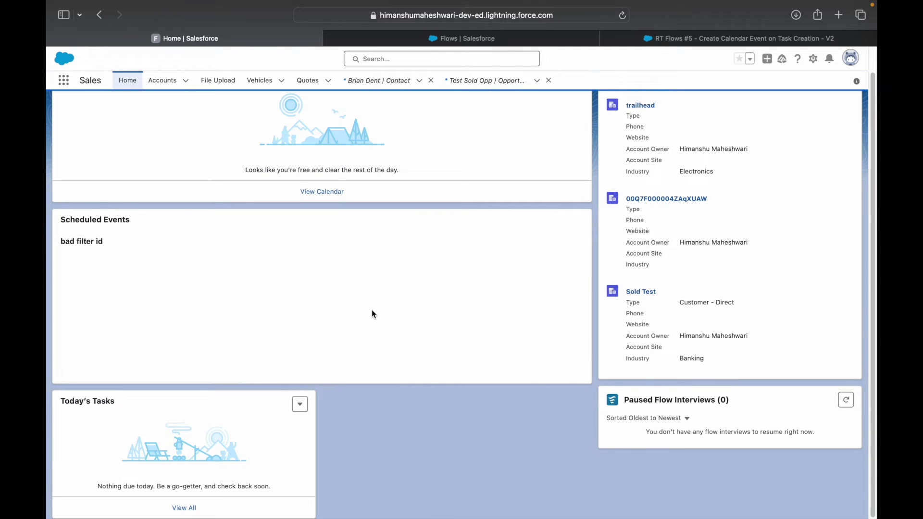
{"action": "scroll", "coordinate": [372, 312], "scroll_direction": "up", "scroll_amount": 1}
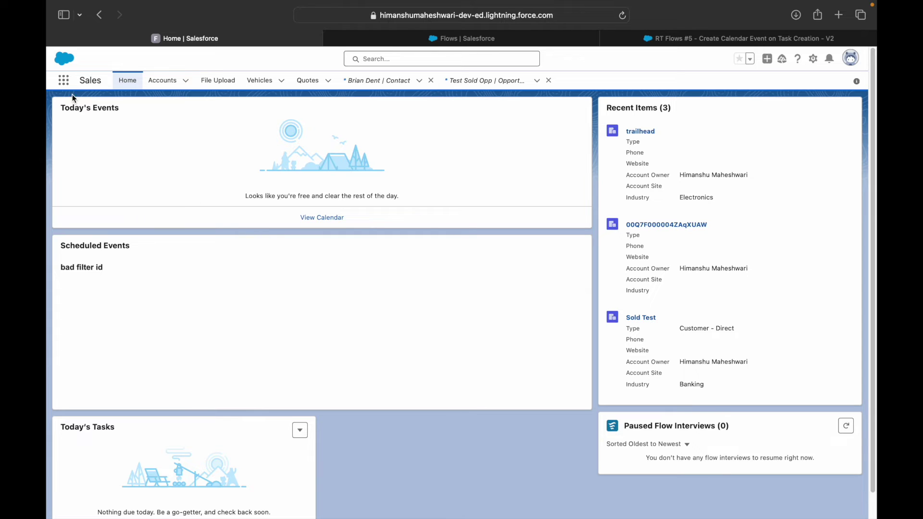
- Open the Calendar and look through the week of 17–23 December 2023 for the event on Thursday 21
{"action": "left_click", "coordinate": [63, 81]}
{"action": "type", "text": "Cal"}
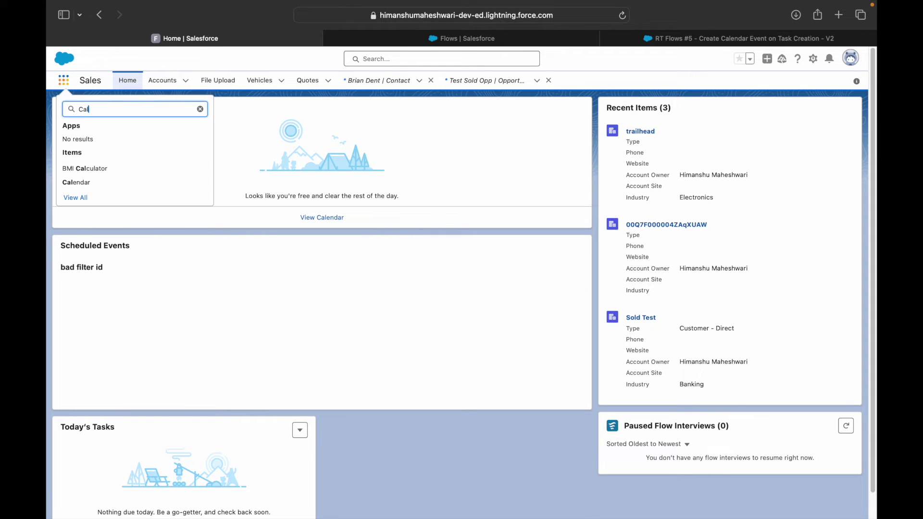
{"action": "left_click", "coordinate": [70, 182]}
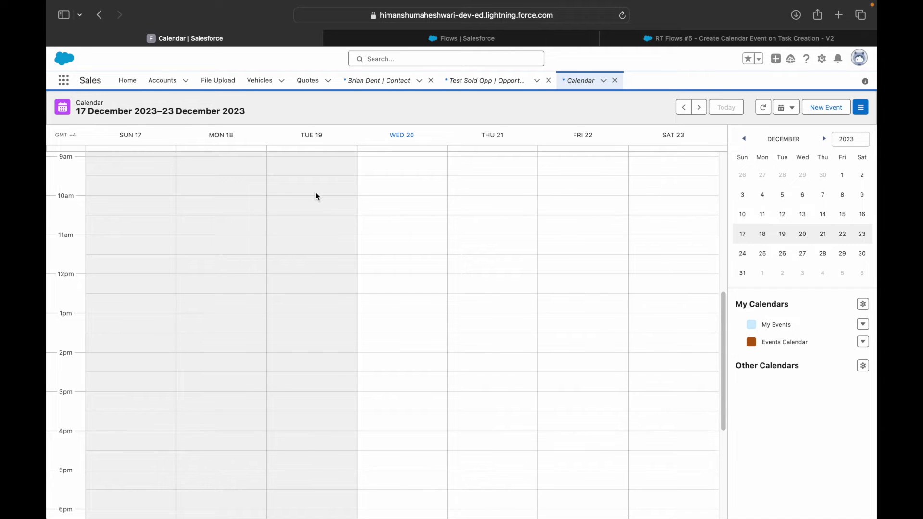
{"action": "scroll", "coordinate": [356, 258], "scroll_direction": "down", "scroll_amount": 5}
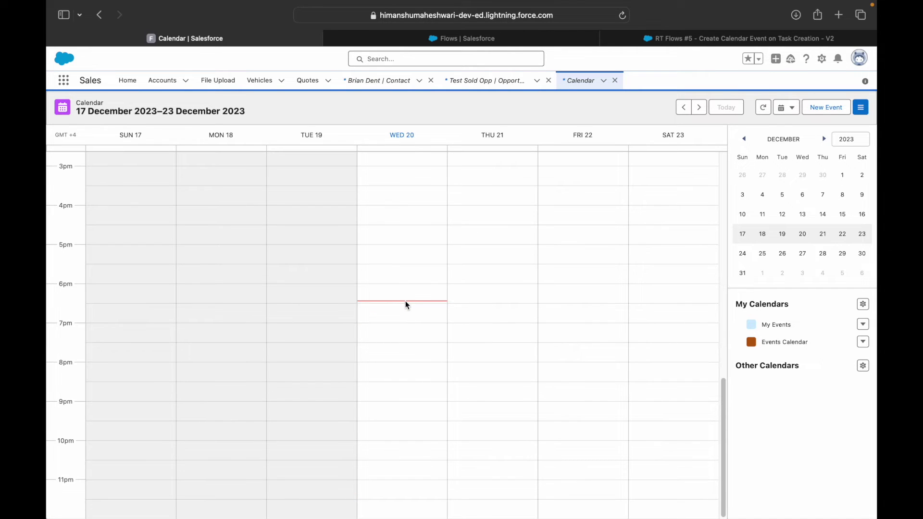
{"action": "left_click", "coordinate": [403, 300]}
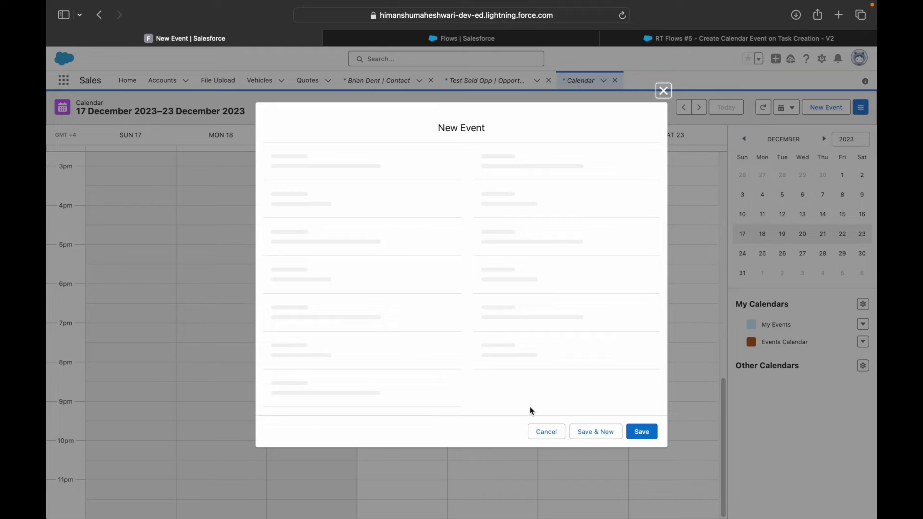
{"action": "left_click", "coordinate": [548, 464]}
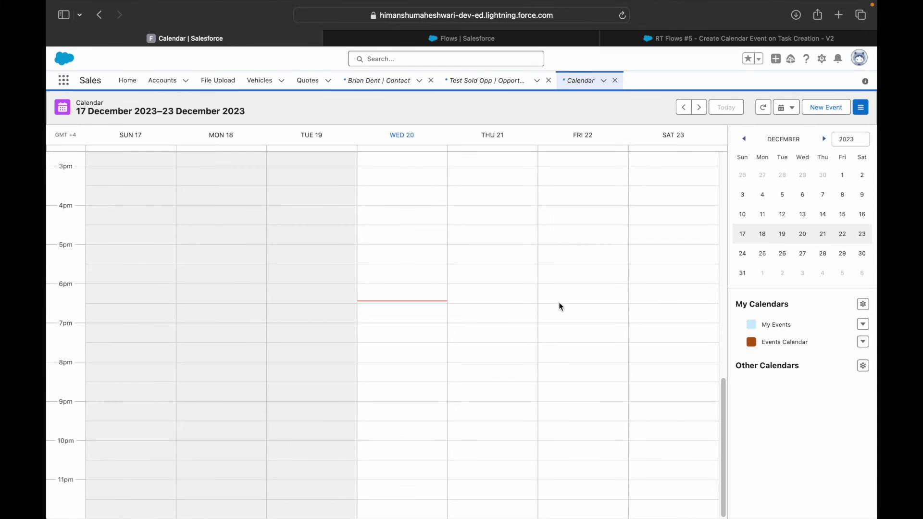
{"action": "scroll", "coordinate": [558, 304], "scroll_direction": "up", "scroll_amount": 10}
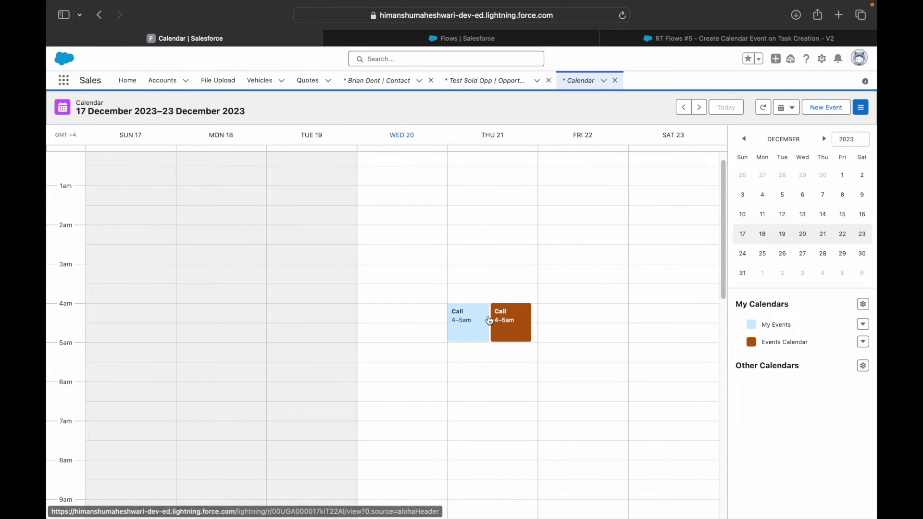
- Open the Call event on Thursday 21 and examine its Description, Related To and Location fields
{"action": "left_click", "coordinate": [483, 322]}
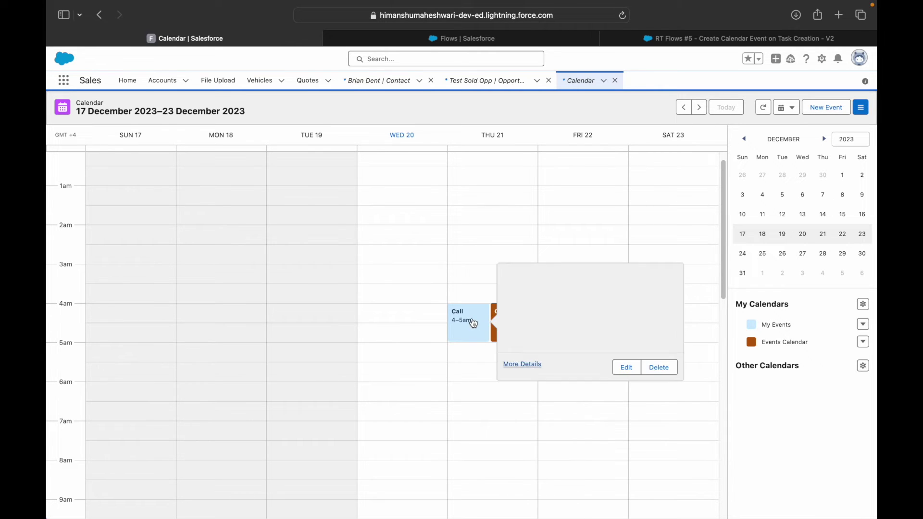
{"action": "left_click", "coordinate": [482, 326]}
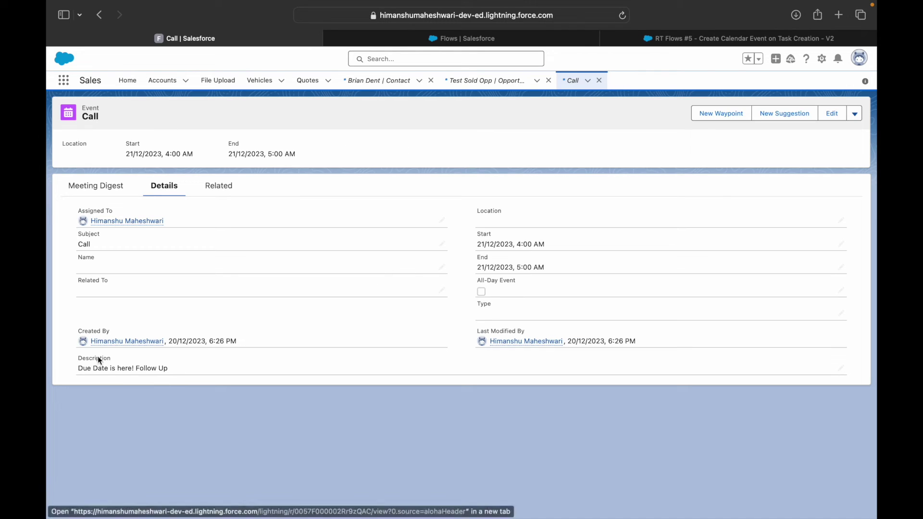
{"action": "left_click_drag", "start_coordinate": [172, 371], "coordinate": [76, 367]}
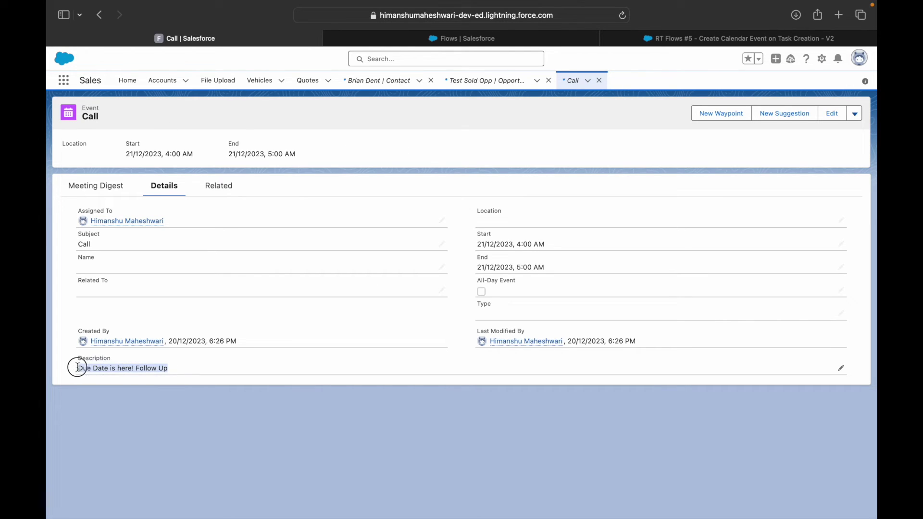
{"action": "left_click", "coordinate": [338, 375]}
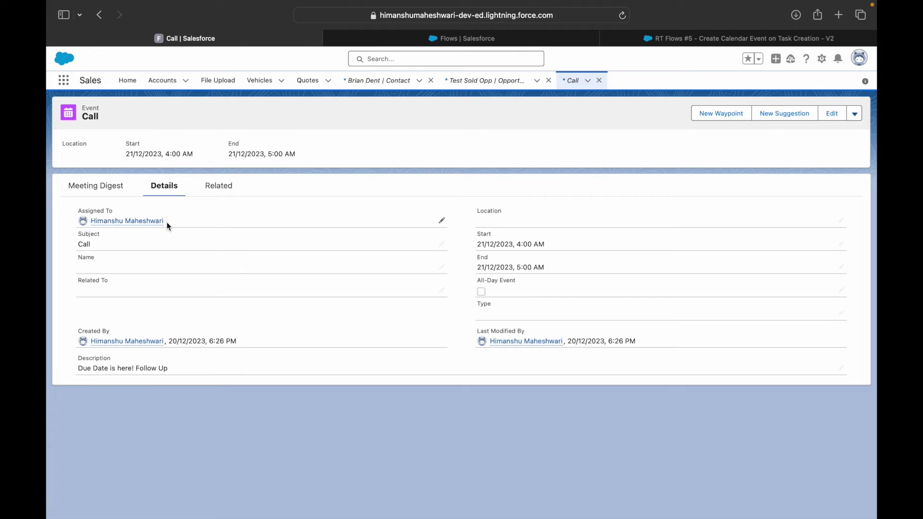
{"action": "left_click_drag", "start_coordinate": [114, 281], "coordinate": [78, 279]}
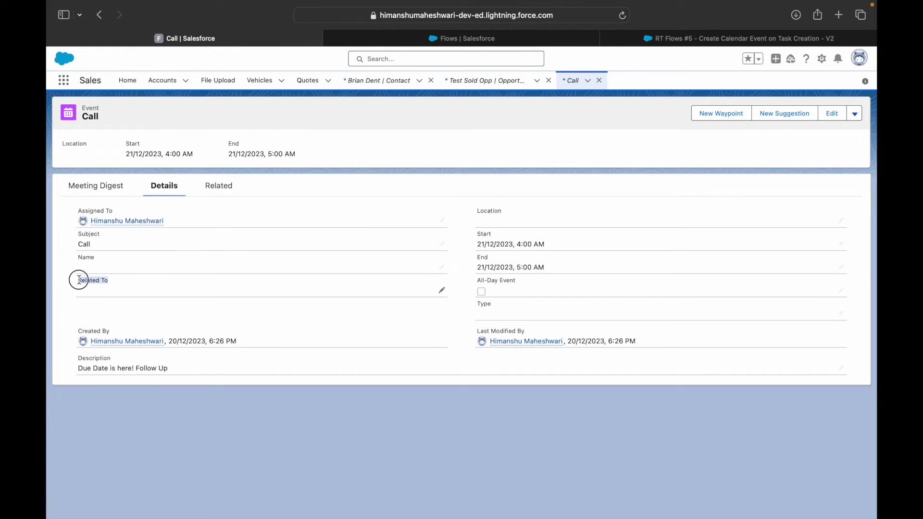
{"action": "left_click", "coordinate": [113, 284]}
{"action": "double_click", "coordinate": [544, 217]}
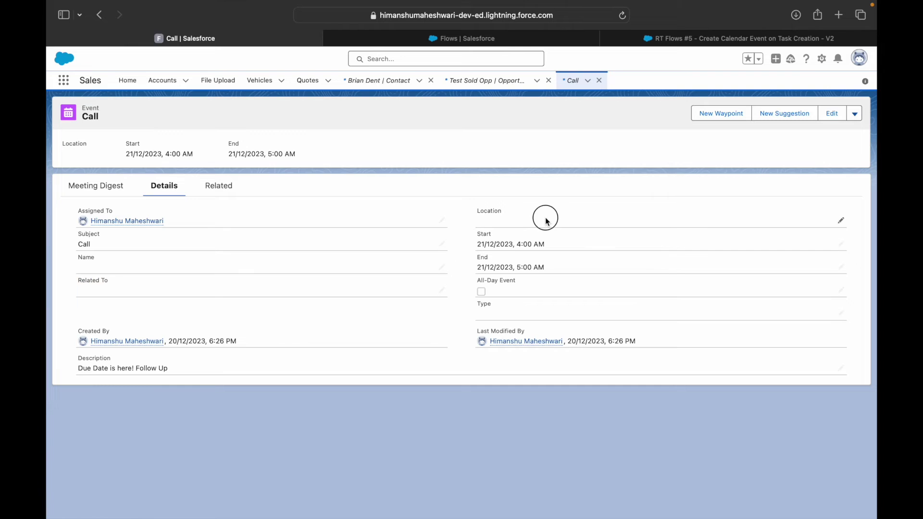
{"action": "left_click", "coordinate": [438, 504]}
- Return to the flow and add a Location field set to Online in the Create Calendar Invite for Task Owner element
{"action": "left_click", "coordinate": [473, 38]}
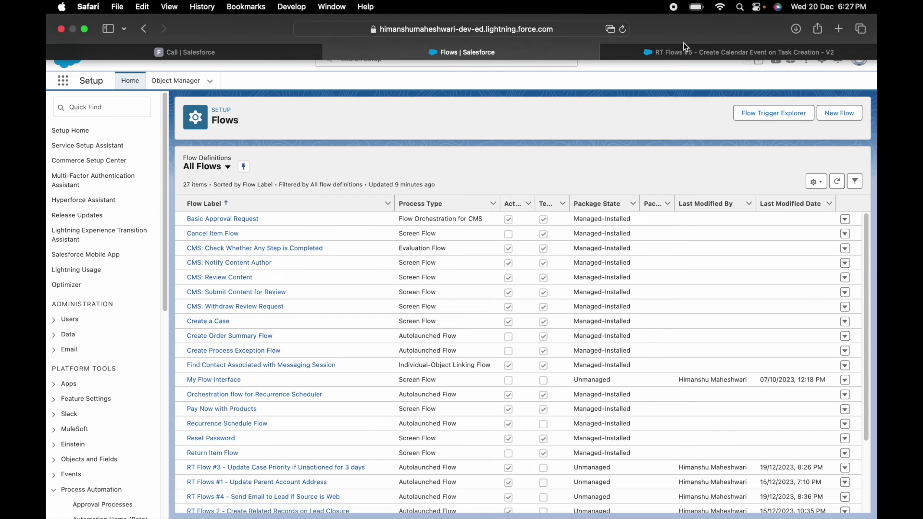
{"action": "left_click", "coordinate": [642, 38]}
{"action": "double_click", "coordinate": [260, 281]}
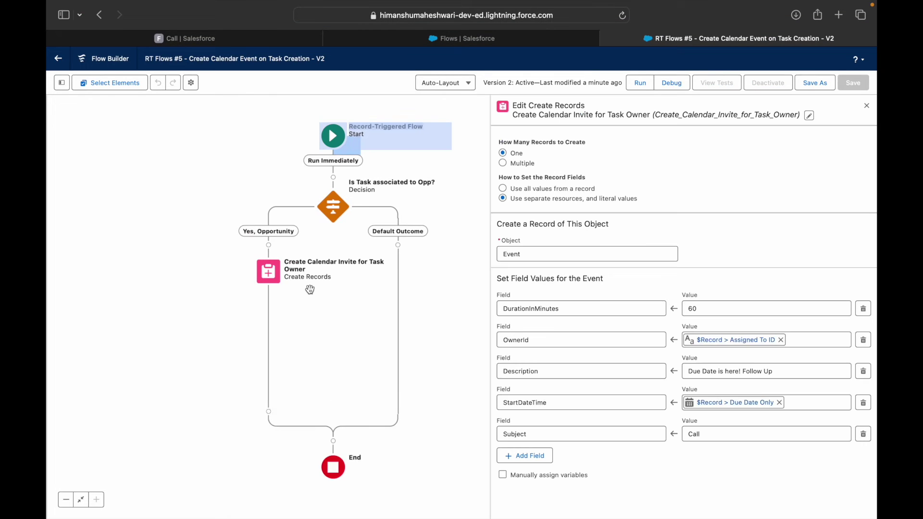
{"action": "left_click", "coordinate": [533, 460]}
{"action": "left_click", "coordinate": [534, 464]}
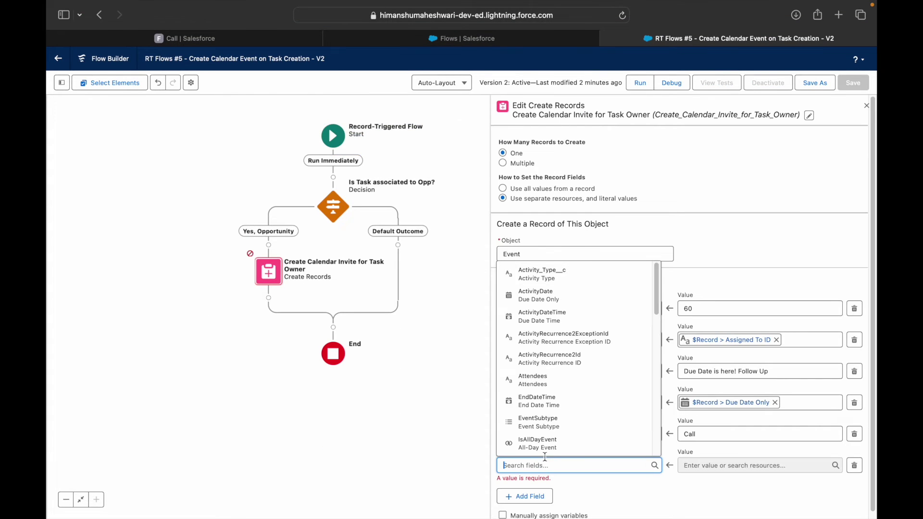
{"action": "type", "text": "Location"}
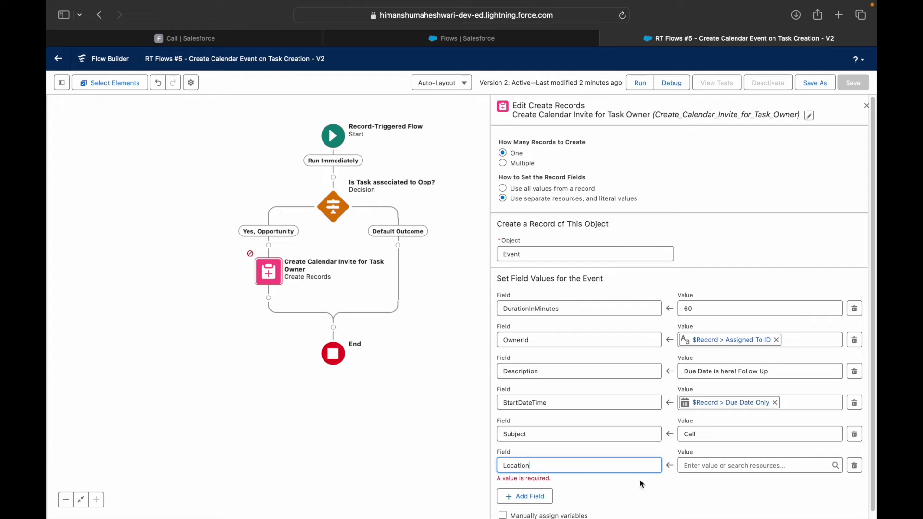
{"action": "left_click", "coordinate": [696, 468]}
{"action": "type", "text": "Onl"}
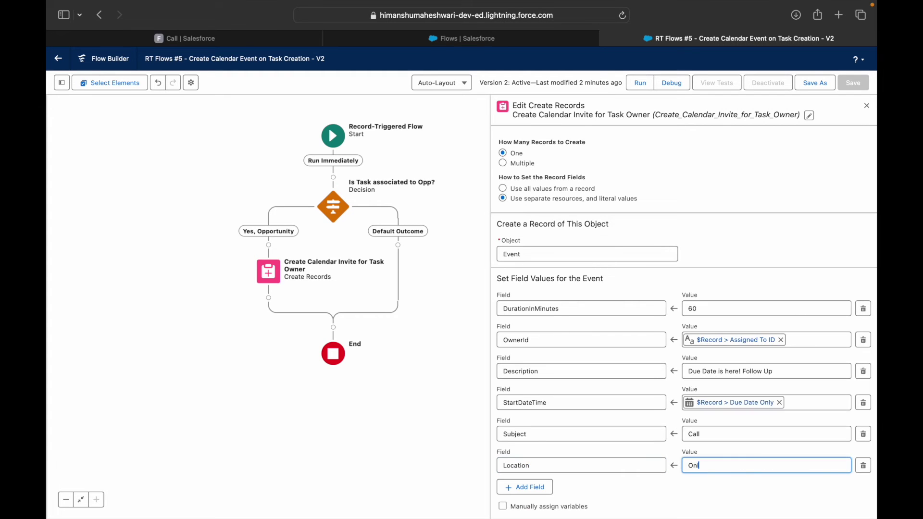
{"action": "type", "text": "ine"}
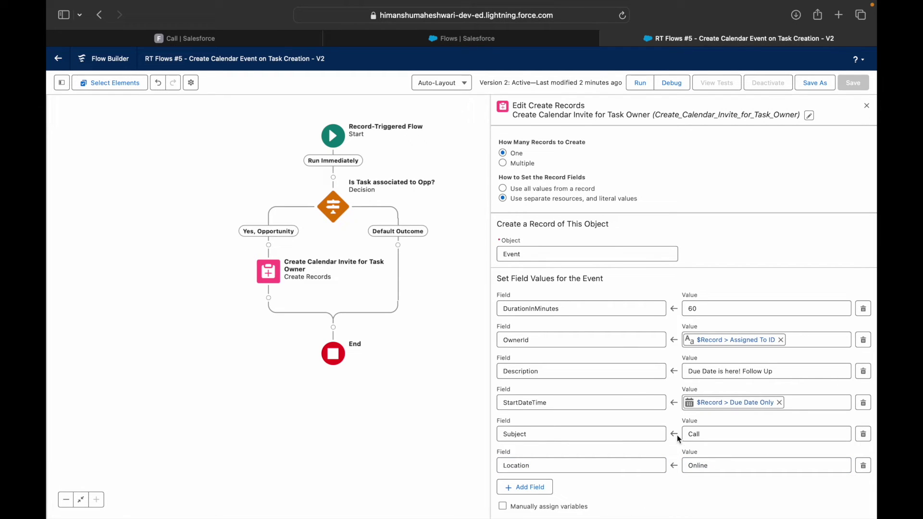
- Save the flow with its Online location as a new version and activate that version
{"action": "left_click", "coordinate": [821, 86]}
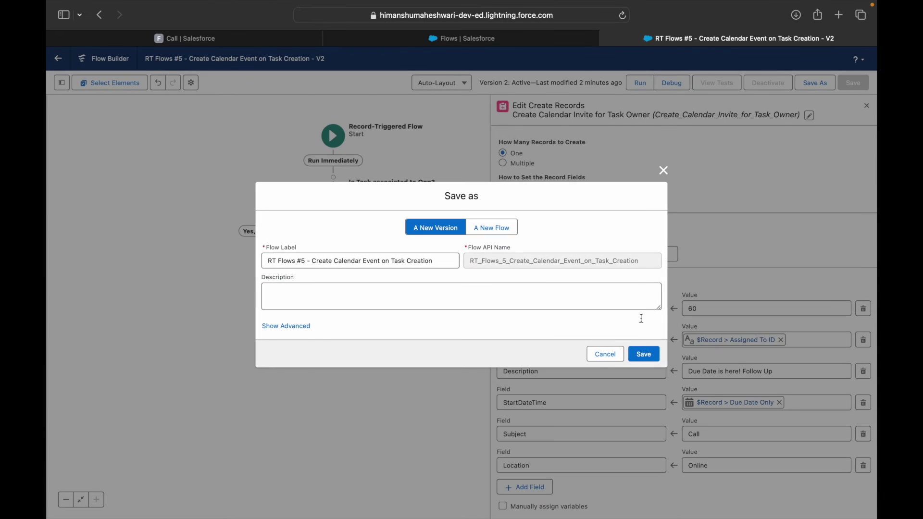
{"action": "left_click", "coordinate": [645, 356]}
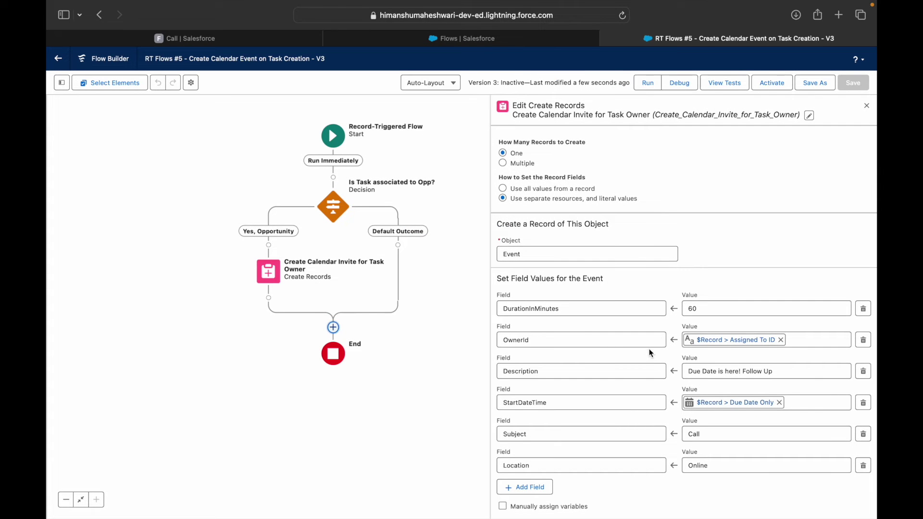
{"action": "left_click", "coordinate": [768, 85]}
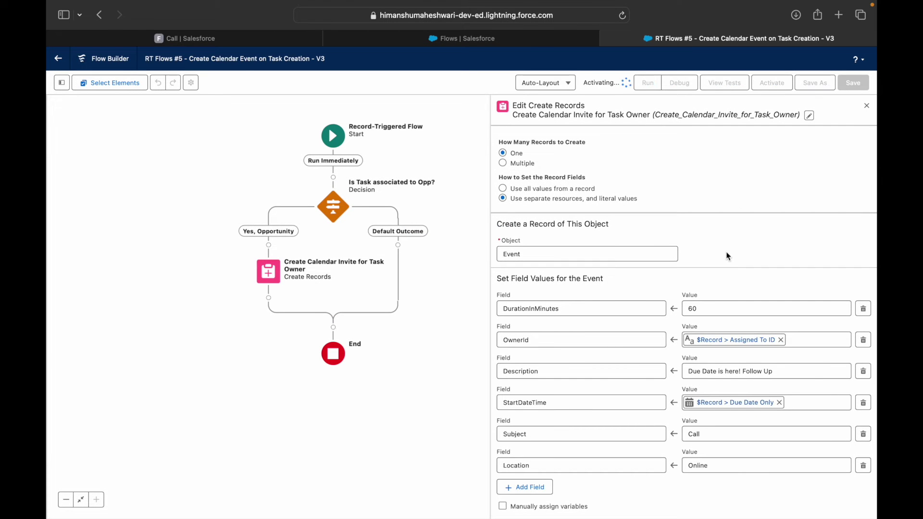
- Examine the two Call events on Thursday 21 in the Salesforce calendar and return to the flow
{"action": "left_click", "coordinate": [229, 33]}
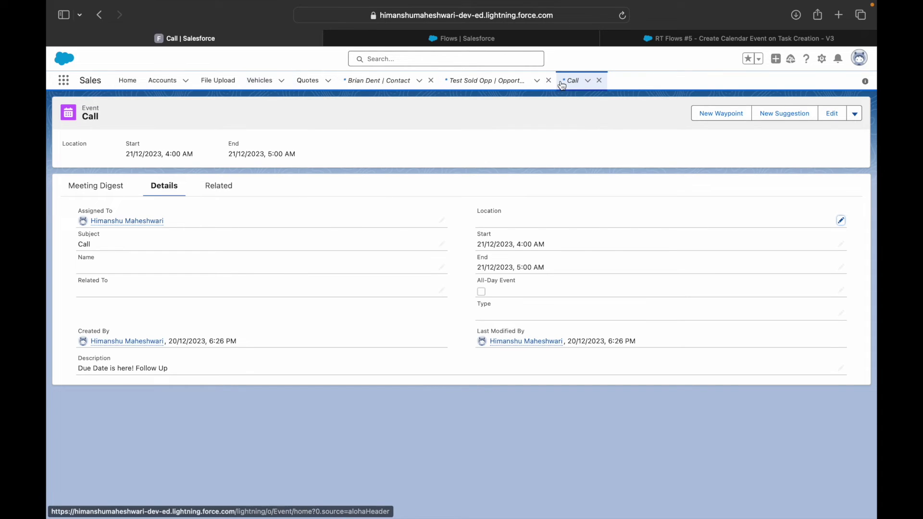
{"action": "left_click", "coordinate": [576, 85]}
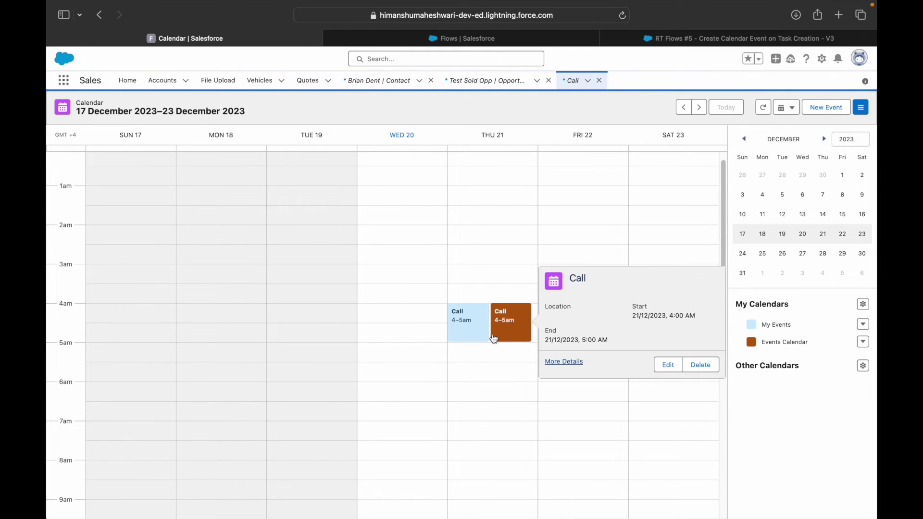
{"action": "mouse_move", "coordinate": [503, 338]}
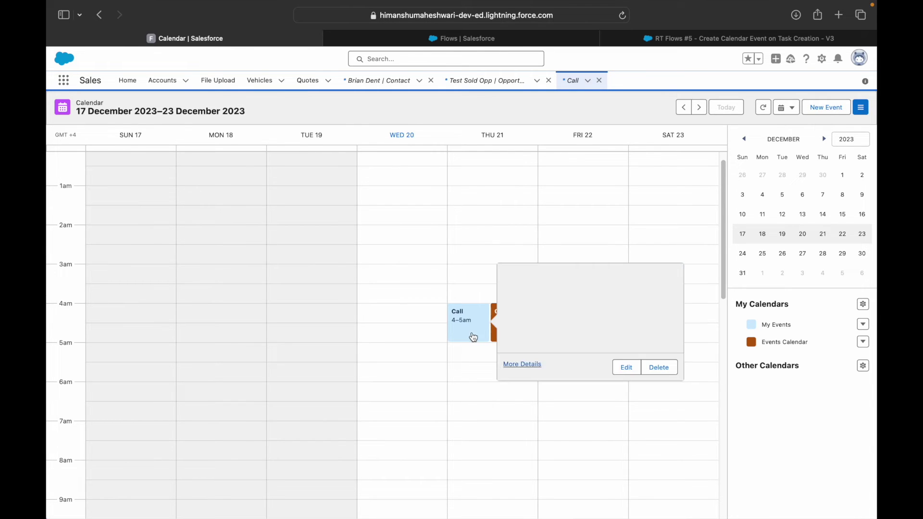
{"action": "left_click", "coordinate": [644, 42]}
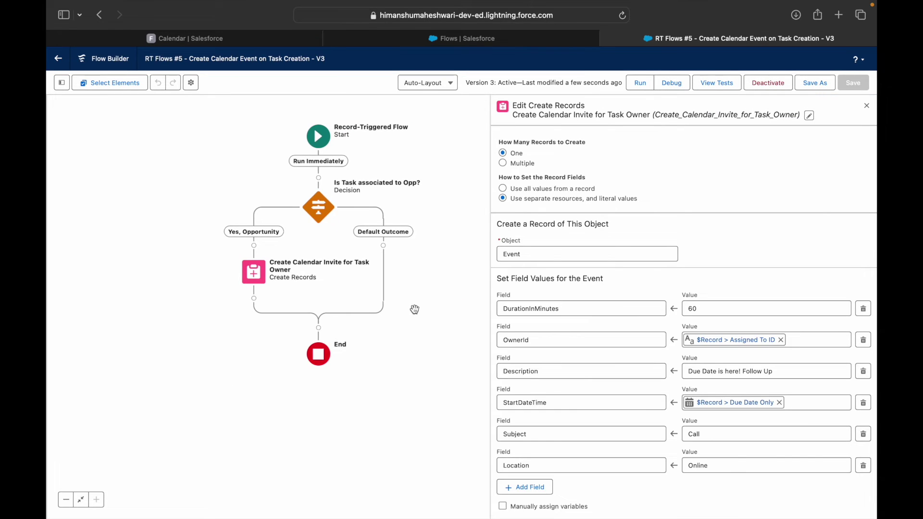
{"action": "left_click_drag", "start_coordinate": [419, 308], "coordinate": [418, 325]}
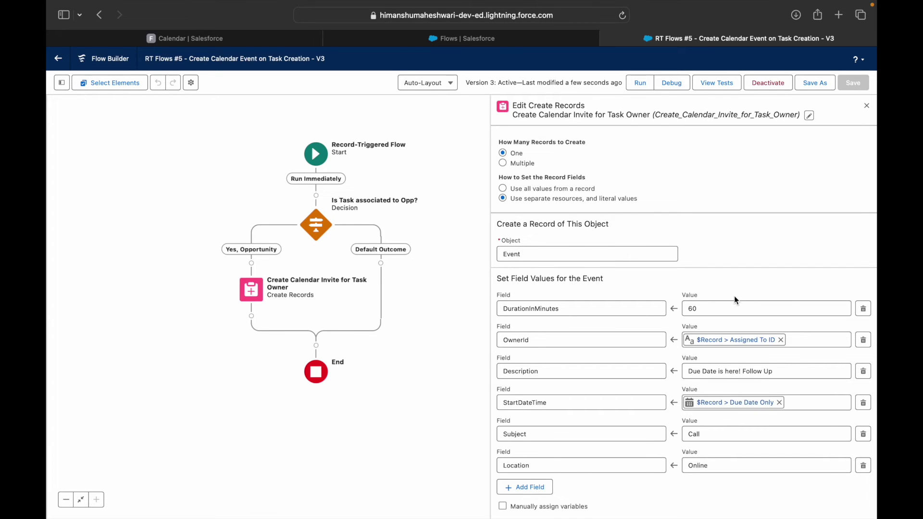
- Switch to Keynote, reword the Use Case 5 slide to "1 hour duration - 3 days after the due date", and return to the flow
{"action": "key", "text": "super+Tab"}
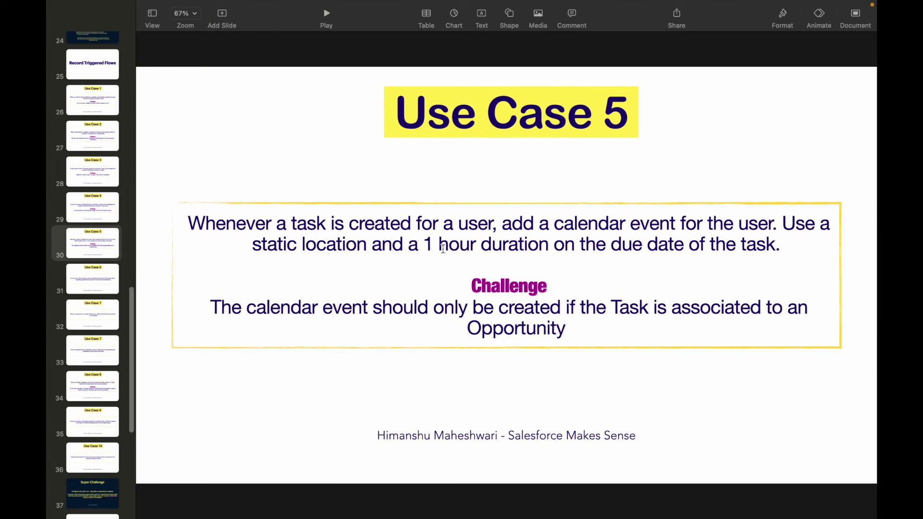
{"action": "double_click", "coordinate": [529, 245]}
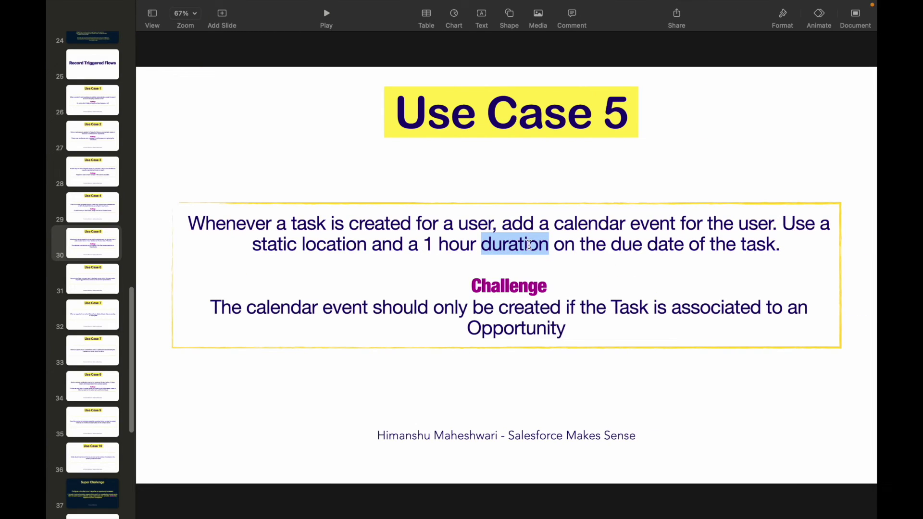
{"action": "left_click", "coordinate": [555, 245]}
{"action": "type", "text": "- 3 days afte"}
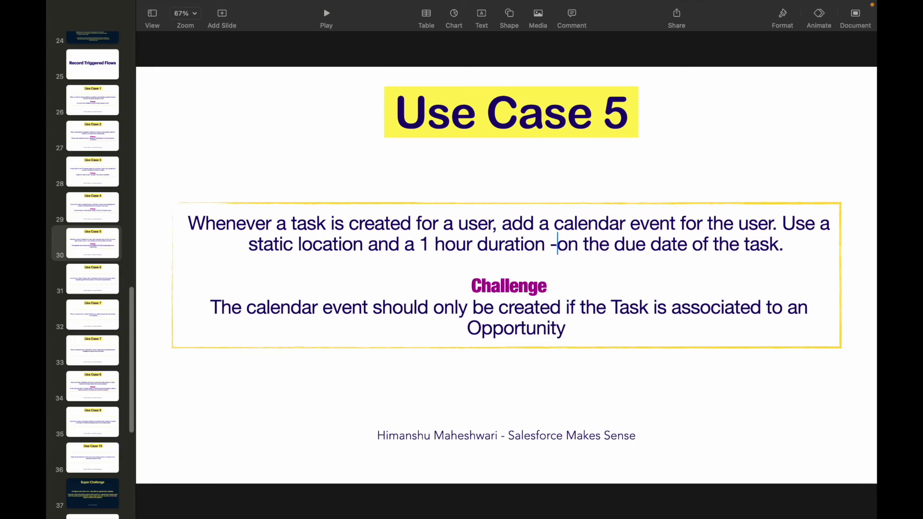
{"action": "type", "text": "r"}
{"action": "key", "text": "shift+Right"}
{"action": "key", "text": "shift+Right"}
{"action": "key", "text": "shift+Right"}
{"action": "key", "text": "shift+Right"}
{"action": "key", "text": "shift+Right"}
{"action": "key", "text": "shift+Right"}
{"action": "key", "text": "shift+Right"}
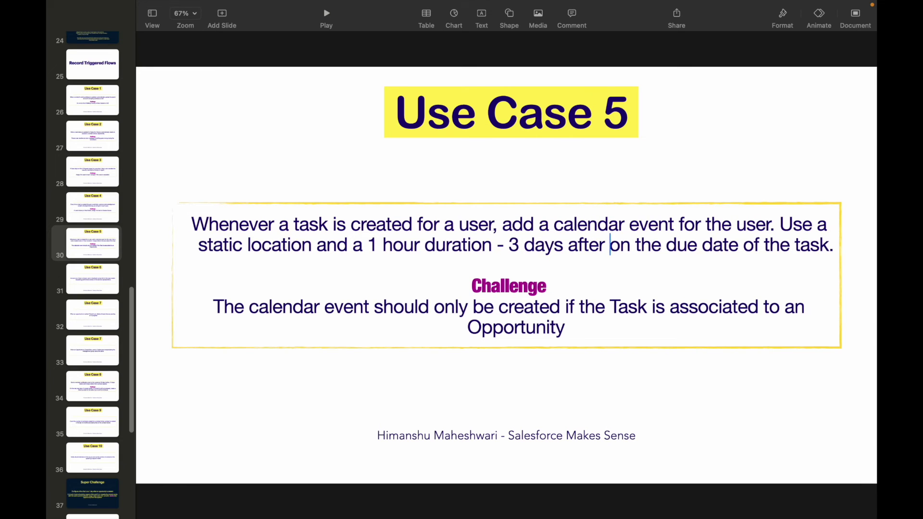
{"action": "key", "text": "BackSpace"}
{"action": "type", "text": "the"}
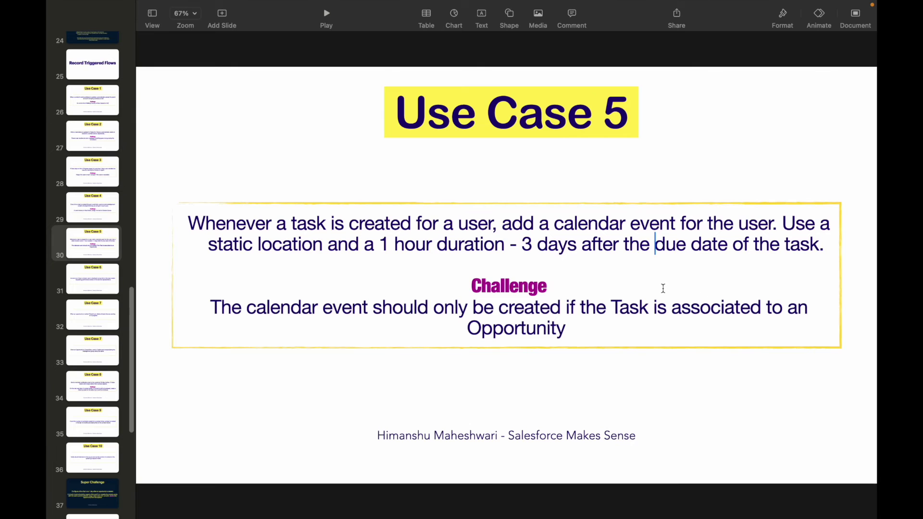
{"action": "key", "text": "super+Tab"}
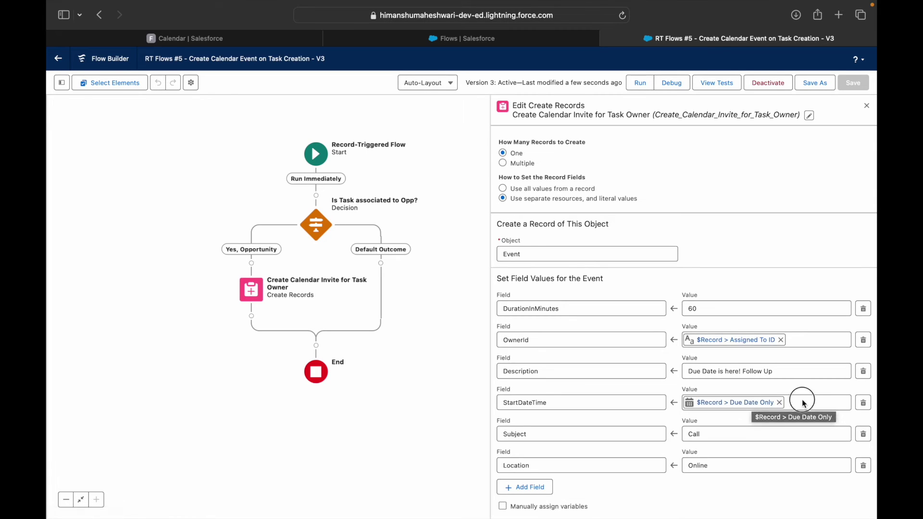
- Try to set the event's StartDateTime directly to {!$Record.ActivityDate+3}
{"action": "left_click", "coordinate": [788, 409]}
{"action": "type", "text": "Record"}
{"action": "key", "text": "Return"}
{"action": "type", "text": "ActivityDate"}
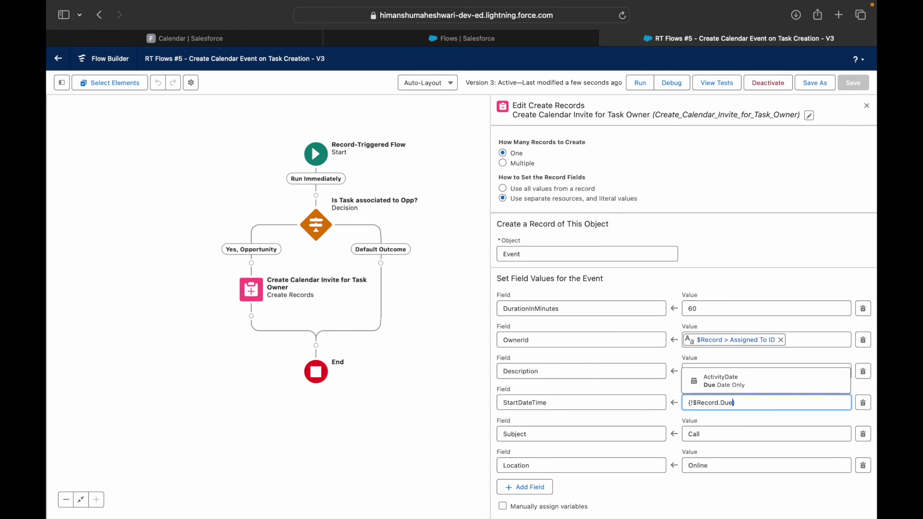
{"action": "key", "text": "Return"}
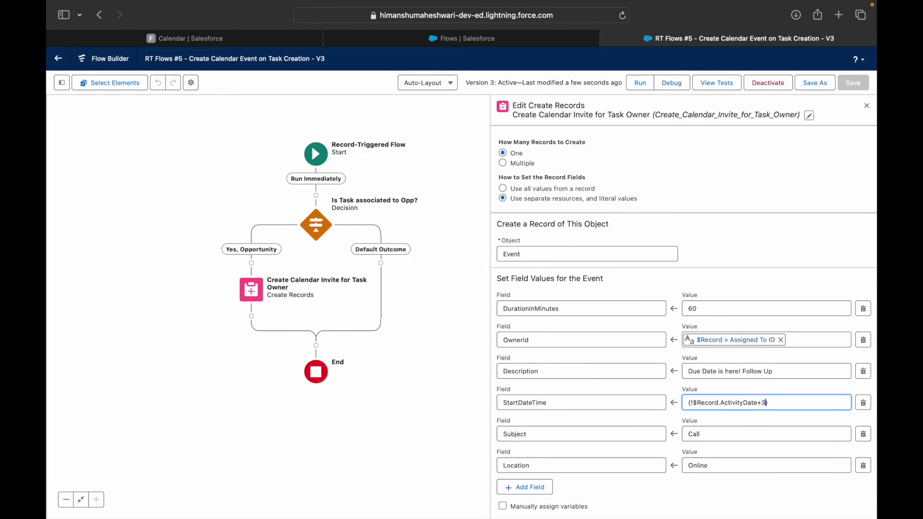
{"action": "left_click", "coordinate": [739, 237]}
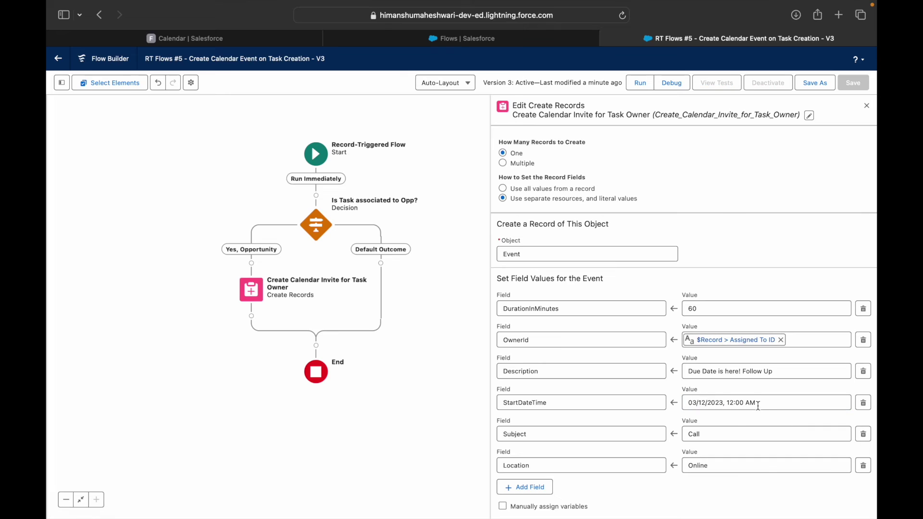
- Clear the StartDateTime value and start a new formula resource for it named ThreeDaysAfterDD with the Date/Time data type
{"action": "left_click", "coordinate": [753, 404]}
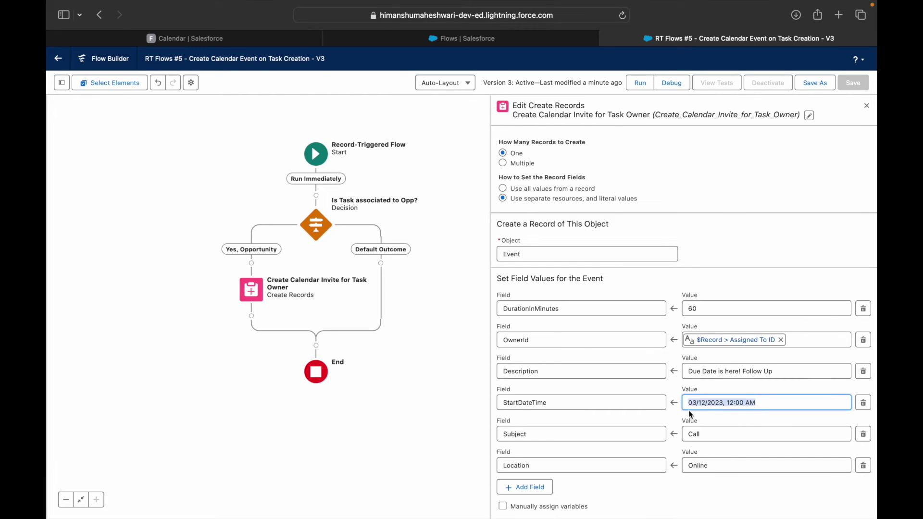
{"action": "key", "text": "BackSpace"}
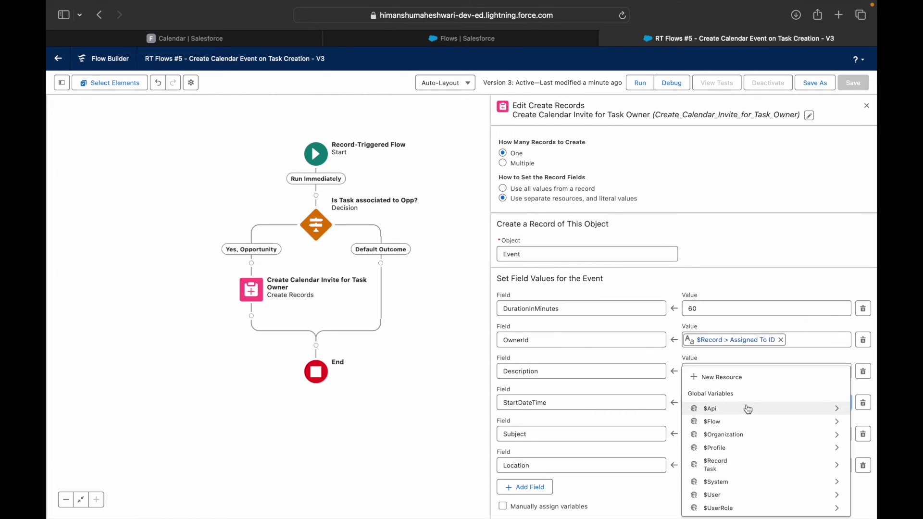
{"action": "left_click", "coordinate": [725, 380]}
{"action": "left_click", "coordinate": [342, 244]}
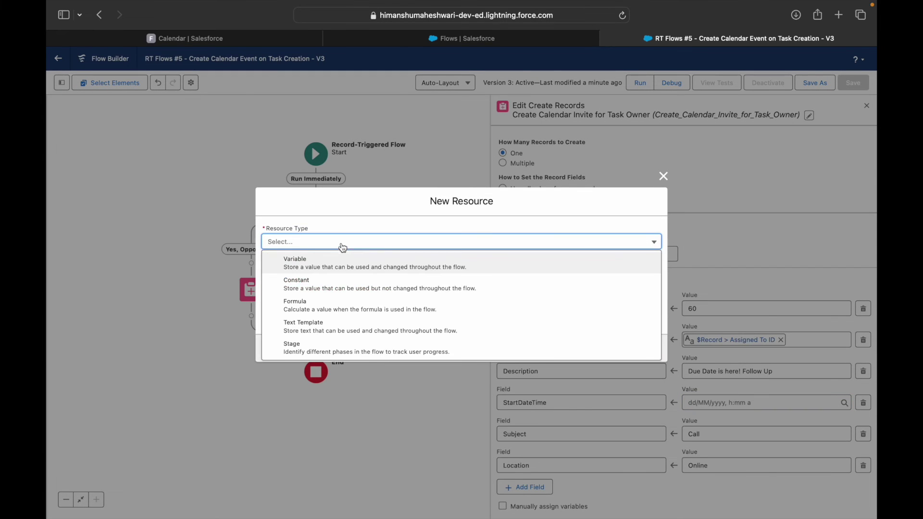
{"action": "left_click", "coordinate": [307, 307]}
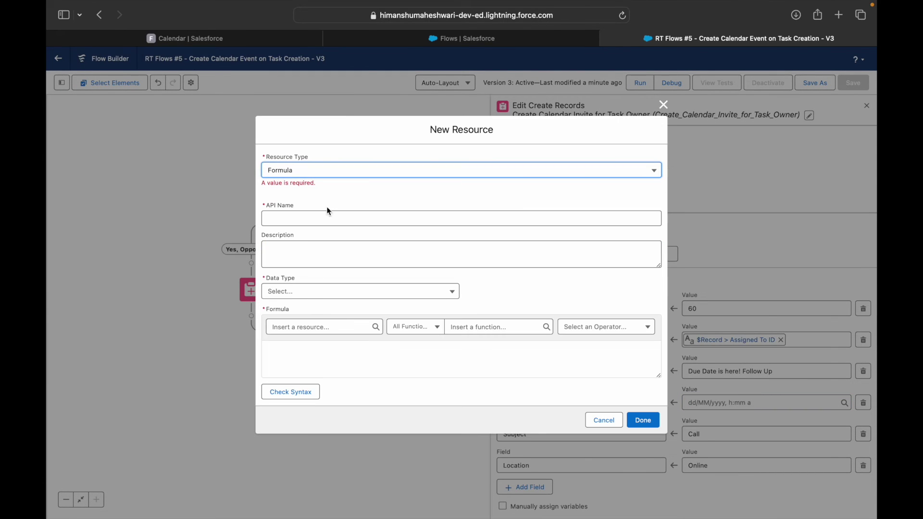
{"action": "left_click", "coordinate": [288, 219]}
{"action": "type", "text": "ThreeDays"}
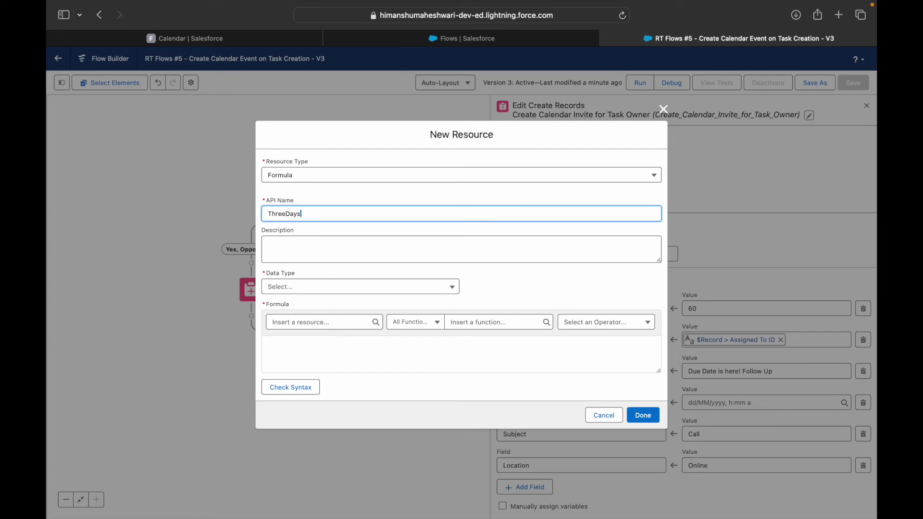
{"action": "type", "text": "AfterDD"}
{"action": "left_click", "coordinate": [307, 289]}
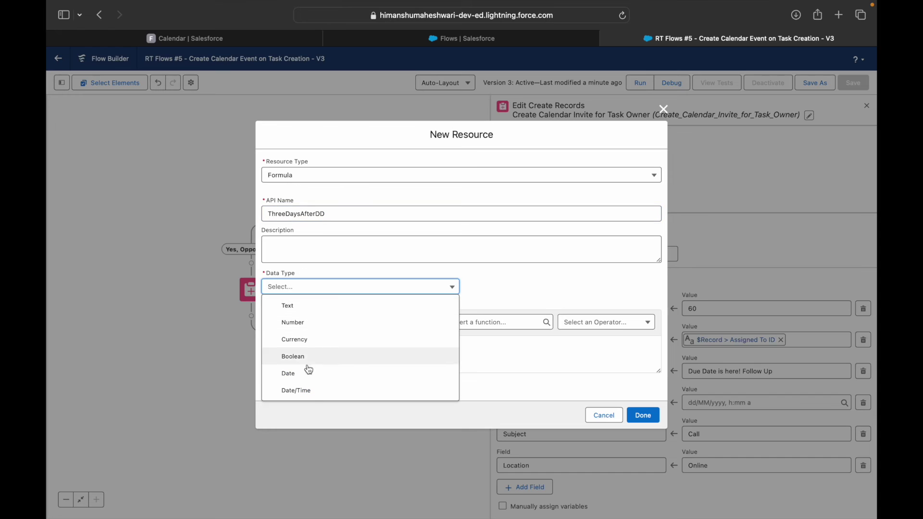
{"action": "left_click", "coordinate": [303, 391]}
- Enter the formula {!$Record.ActivityDate} + 3 for ThreeDaysAfterDD and check its syntax
{"action": "left_click", "coordinate": [312, 324]}
{"action": "type", "text": "$Record"}
{"action": "key", "text": "Return"}
{"action": "type", "text": "DueD"}
{"action": "key", "text": "Return"}
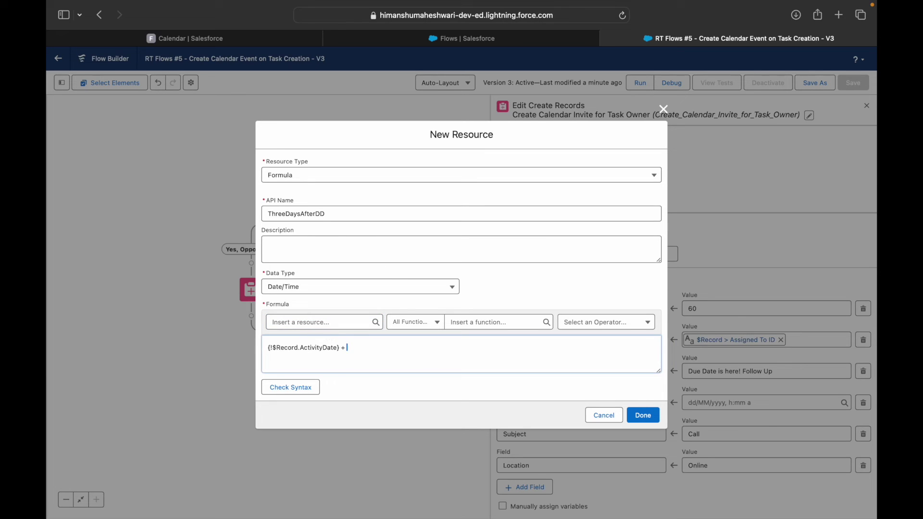
{"action": "left_click", "coordinate": [304, 387]}
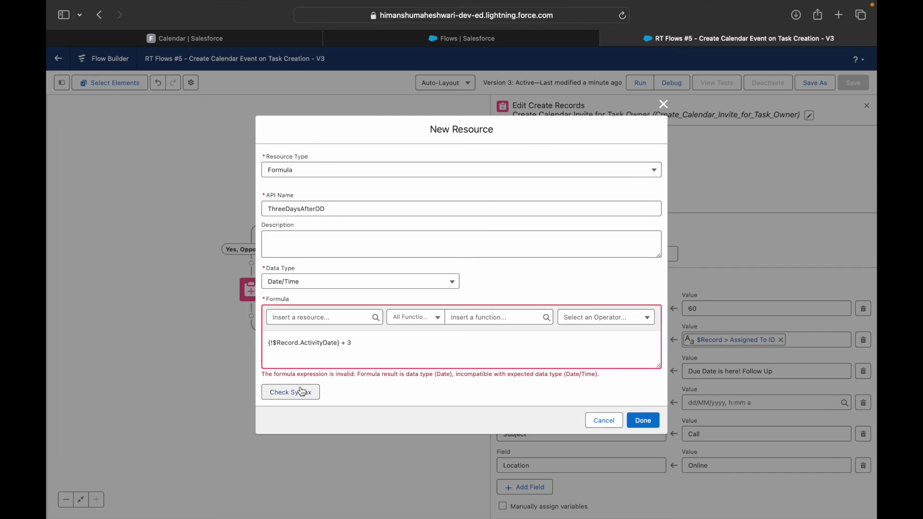
- Set the ThreeDaysAfterDD formula's data type to Date and recheck the syntax
{"action": "left_click", "coordinate": [377, 348]}
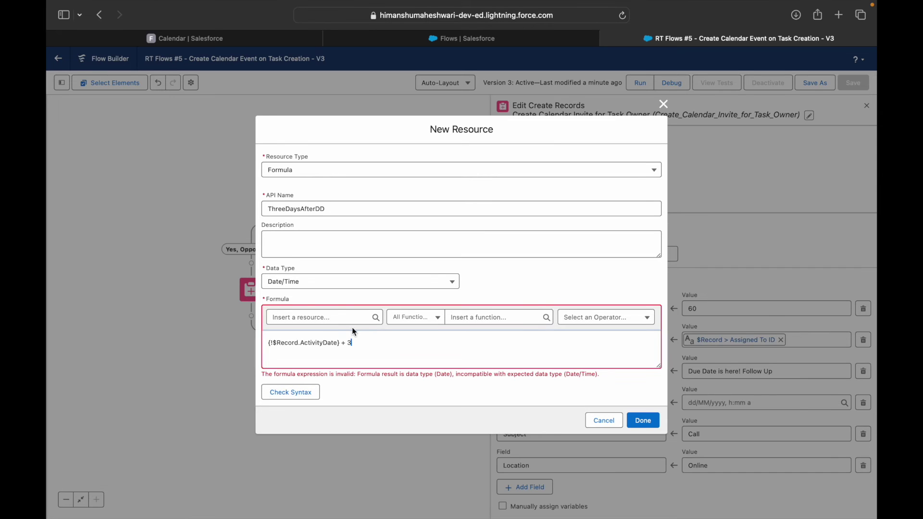
{"action": "left_click", "coordinate": [337, 282]}
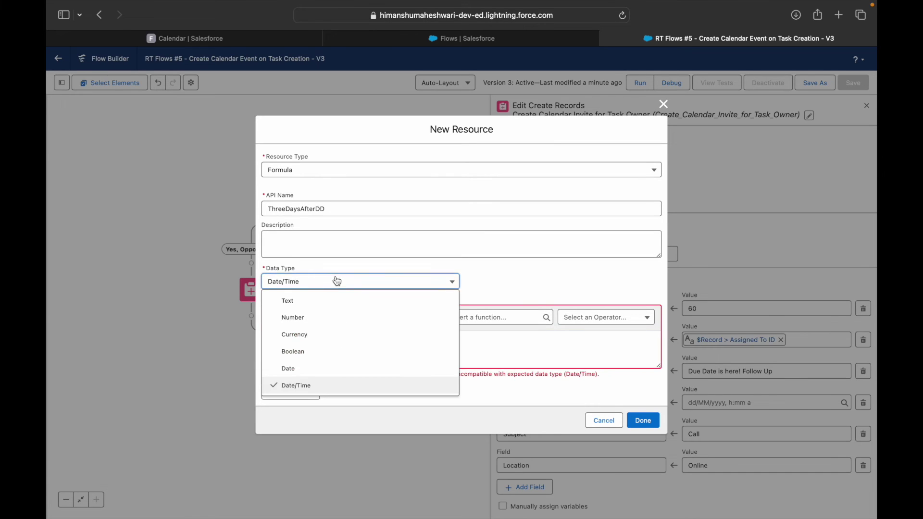
{"action": "left_click", "coordinate": [309, 375]}
{"action": "left_click", "coordinate": [301, 393]}
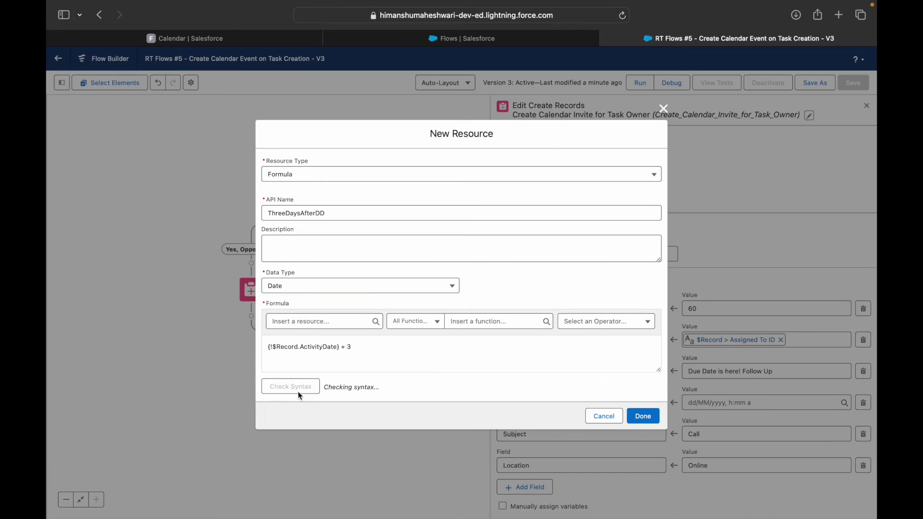
{"action": "left_click_drag", "start_coordinate": [339, 346], "coordinate": [270, 346]}
{"action": "left_click", "coordinate": [358, 348]}
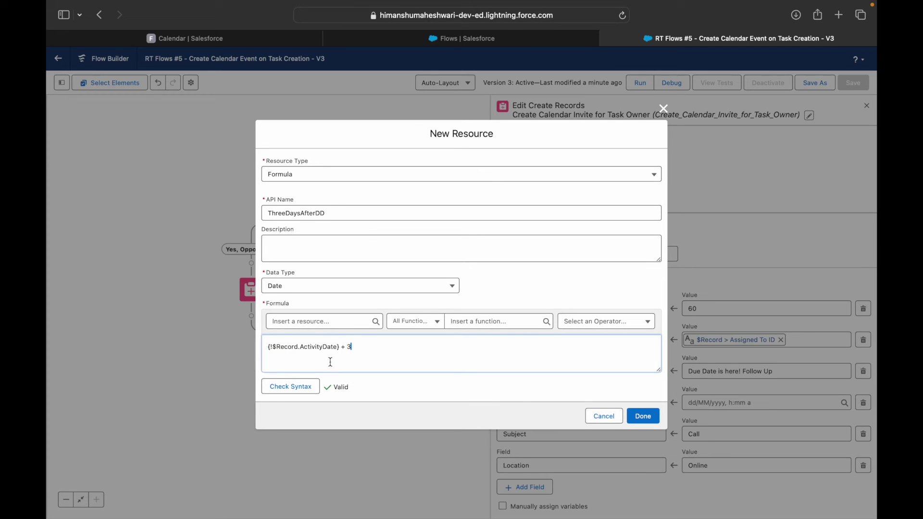
- Look up the DATE functions without inserting one, and finish the ThreeDaysAfterDD resource as the event's StartDateTime value
{"action": "left_click", "coordinate": [497, 322]}
{"action": "type", "text": "DATE"}
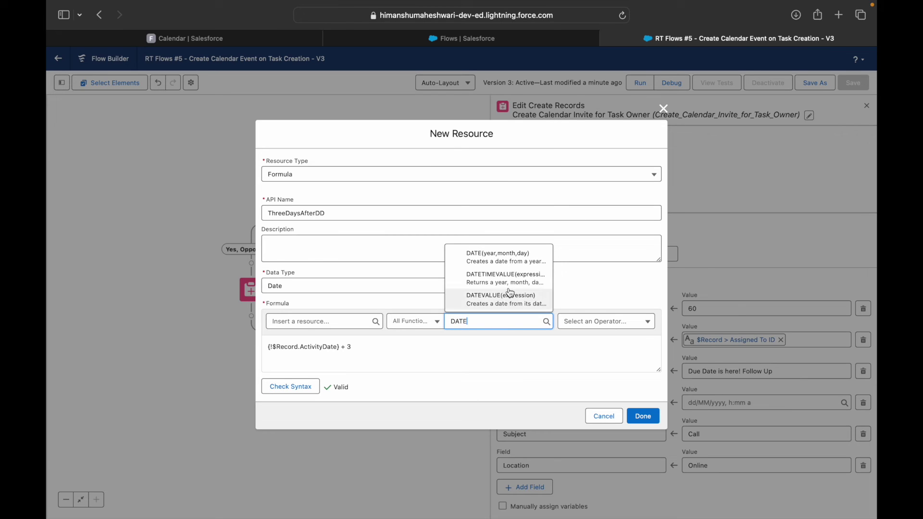
{"action": "left_click", "coordinate": [488, 361]}
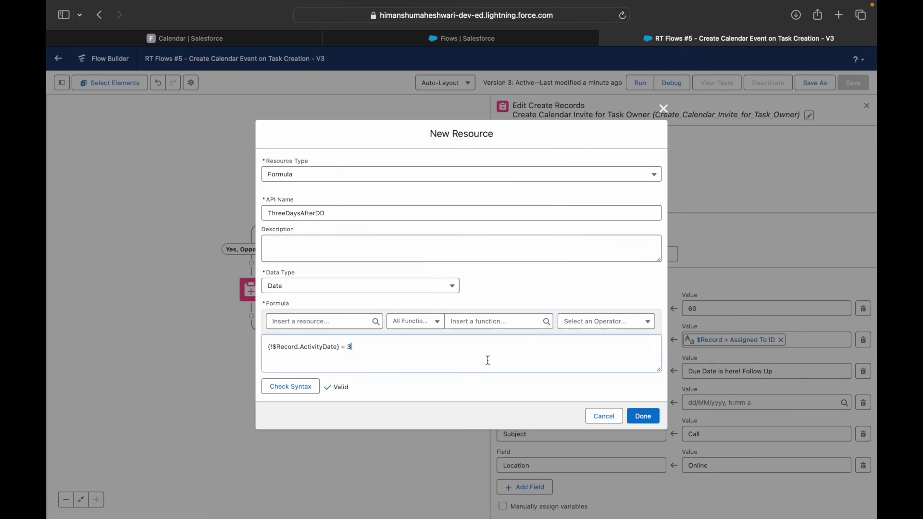
{"action": "left_click", "coordinate": [641, 417]}
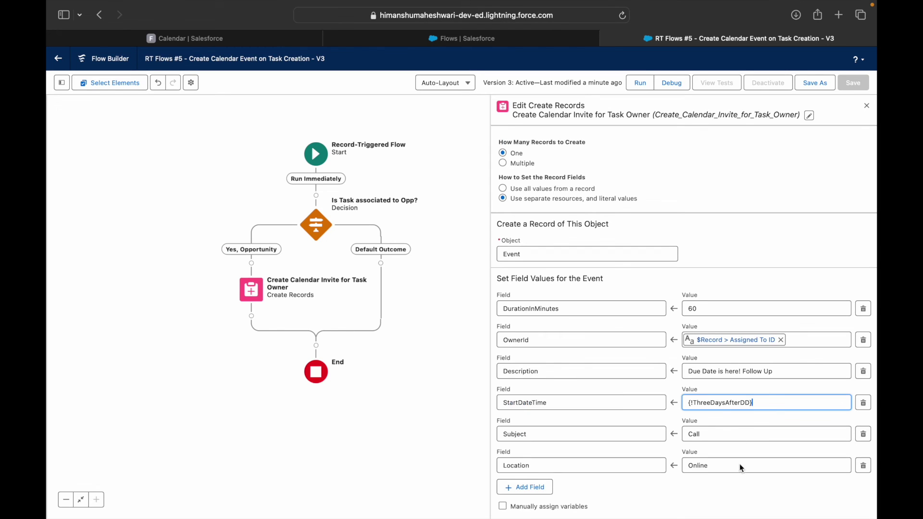
{"action": "left_click", "coordinate": [726, 416]}
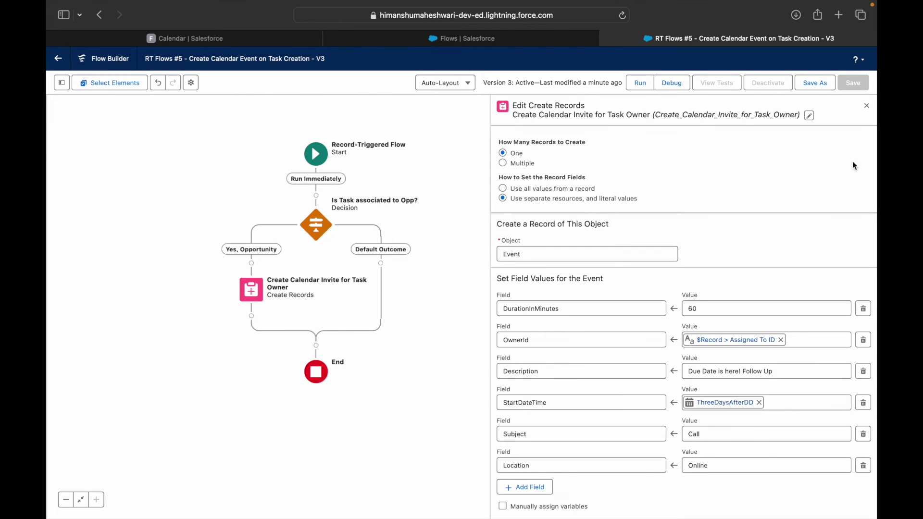
- Save the flow with the ThreeDaysAfterDD start date as a new version and activate it
{"action": "left_click", "coordinate": [817, 84]}
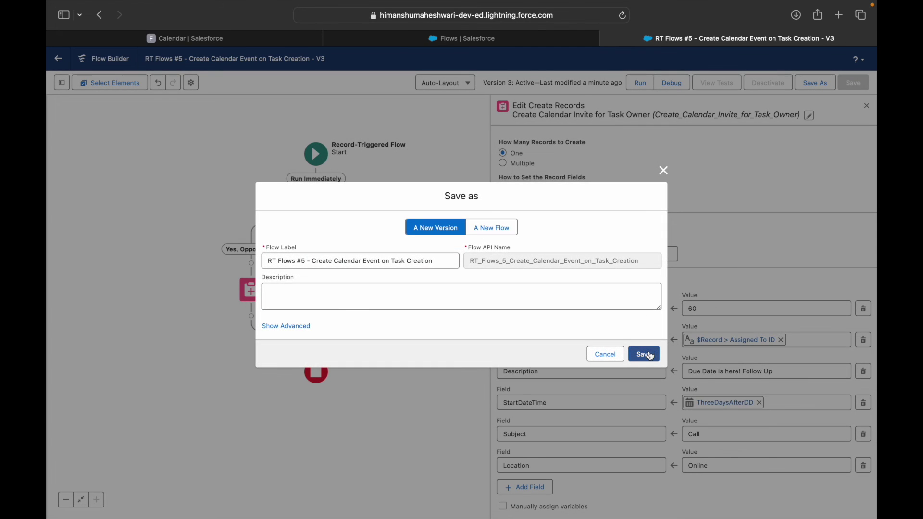
{"action": "left_click", "coordinate": [643, 353]}
{"action": "left_click", "coordinate": [770, 84]}
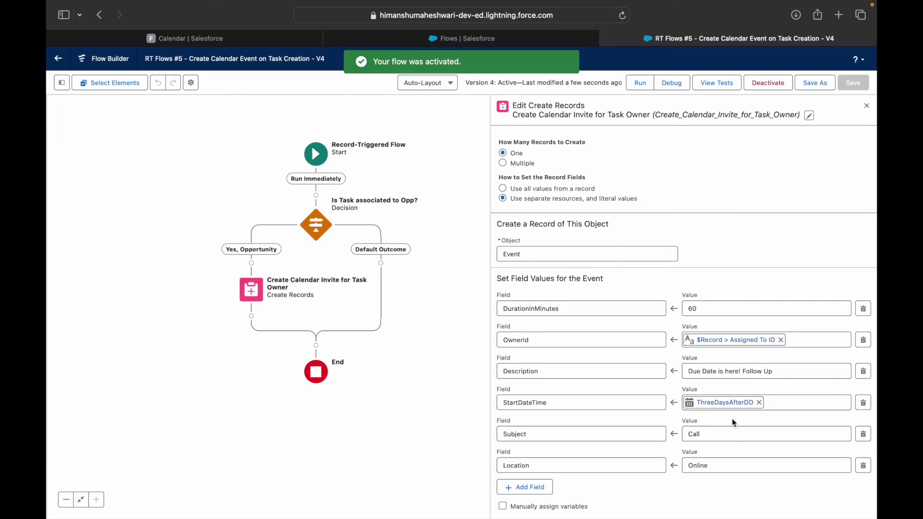
- Check the current week's events in the Salesforce calendar, then return to the event's field values in the flow
{"action": "left_click", "coordinate": [270, 40]}
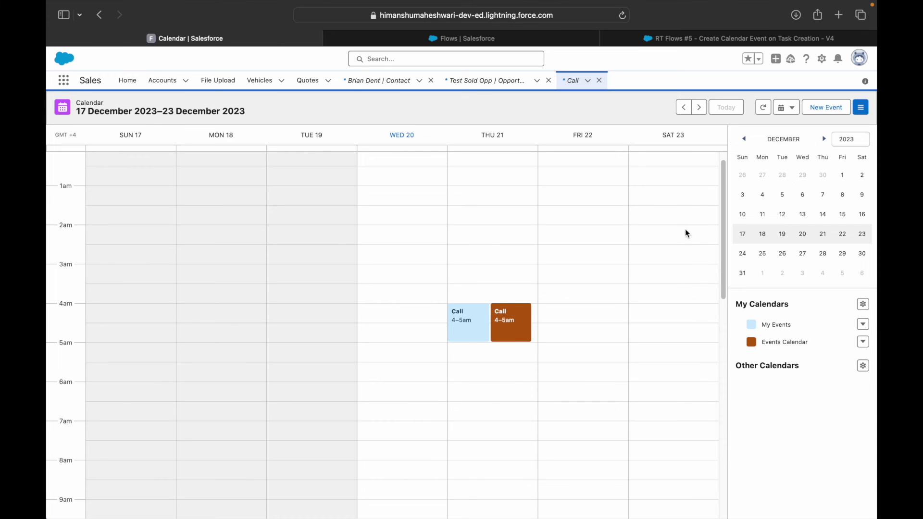
{"action": "left_click", "coordinate": [684, 39]}
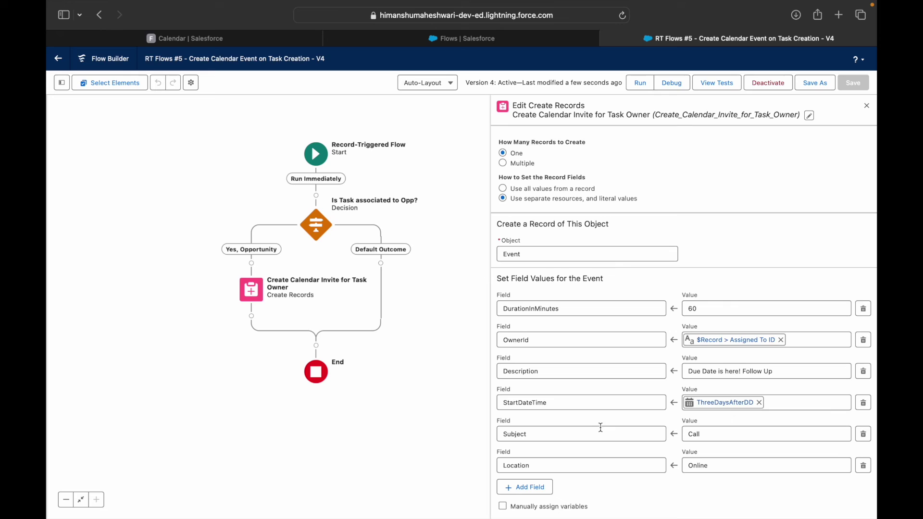
{"action": "left_click", "coordinate": [710, 466]}
{"action": "left_click", "coordinate": [711, 469]}
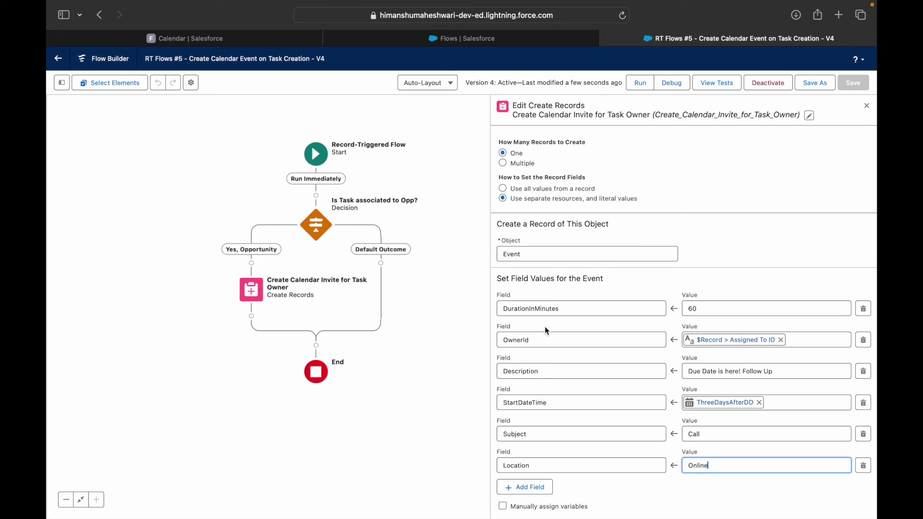
- Replace the event's Subject value with {!$Record.Subject} and save the flow as a new version
{"action": "left_click", "coordinate": [714, 433]}
{"action": "key", "text": "BackSpace"}
{"action": "key", "text": "BackSpace"}
{"action": "key", "text": "BackSpace"}
{"action": "key", "text": "BackSpace"}
{"action": "type", "text": "{!$Record."}
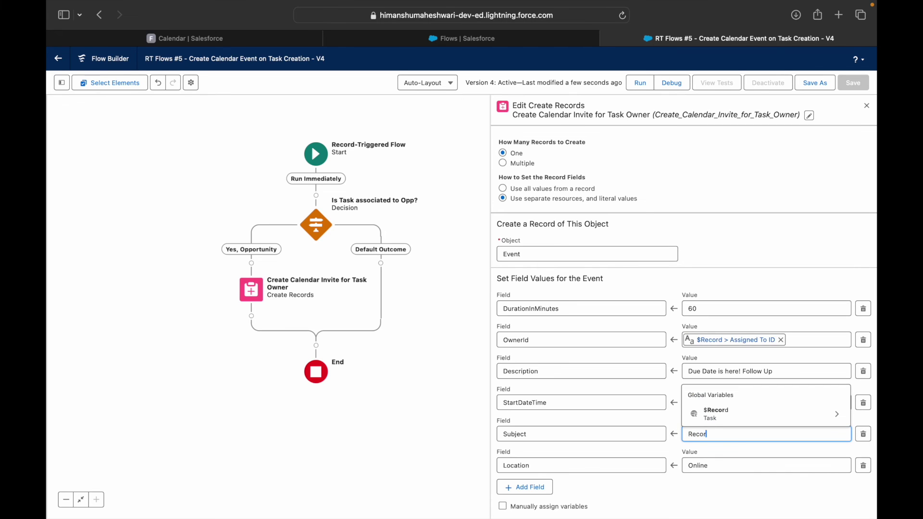
{"action": "type", "text": "Subject"}
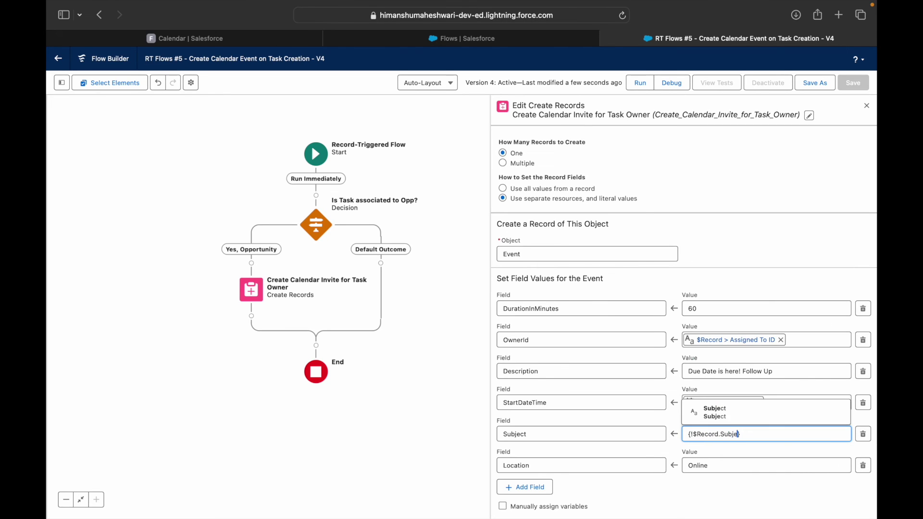
{"action": "left_click", "coordinate": [737, 282]}
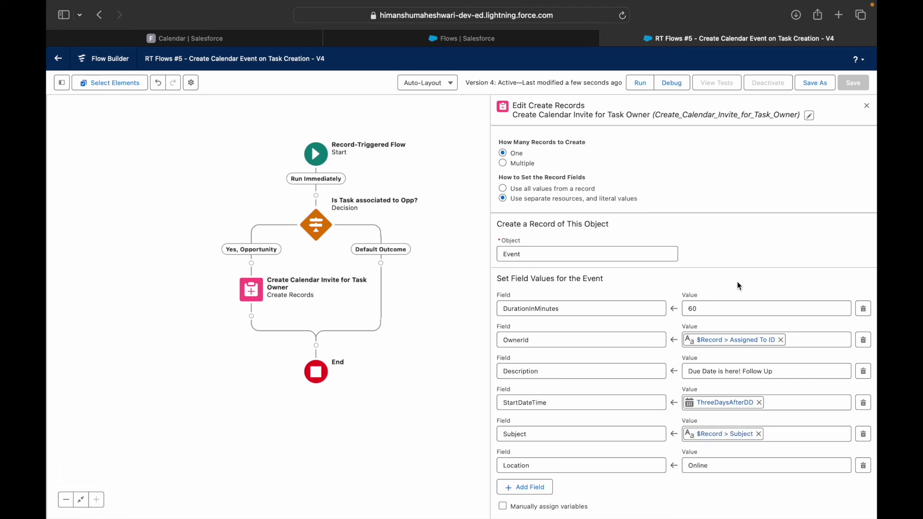
{"action": "left_click", "coordinate": [815, 83]}
{"action": "key", "text": "Return"}
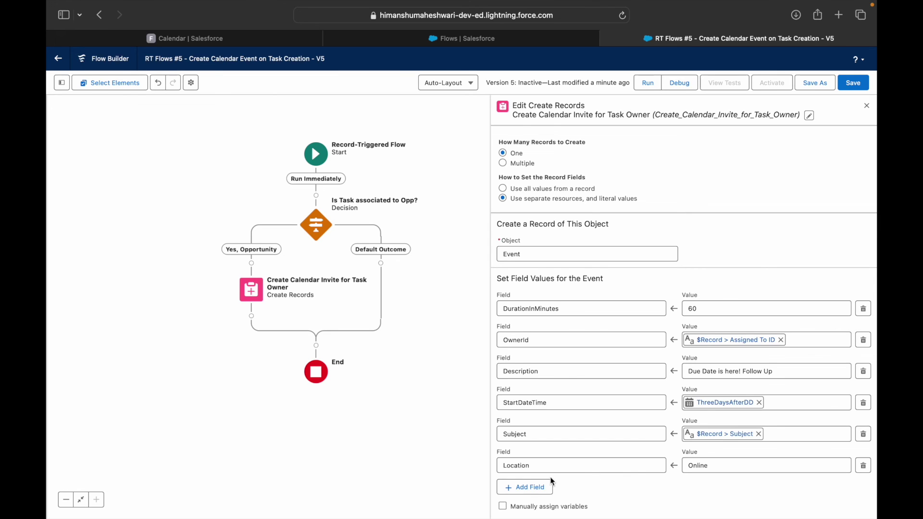
- Add another event field row and search its available fields for "EndDat" and "Recu" without selecting one
{"action": "left_click", "coordinate": [524, 487]}
{"action": "left_click", "coordinate": [533, 495]}
{"action": "type", "text": "EndDat"}
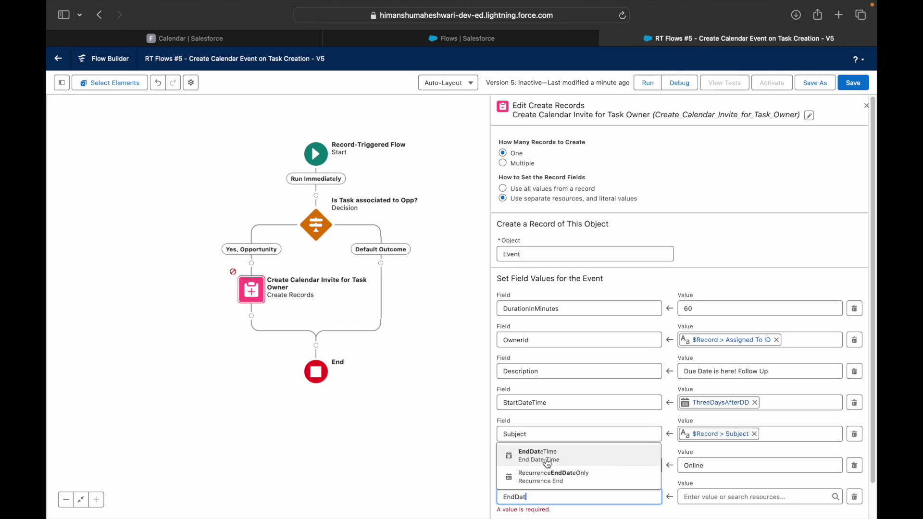
{"action": "key", "text": "BackSpace"}
{"action": "key", "text": "BackSpace"}
{"action": "key", "text": "BackSpace"}
{"action": "key", "text": "BackSpace"}
{"action": "key", "text": "BackSpace"}
{"action": "key", "text": "BackSpace"}
{"action": "type", "text": "Recu"}
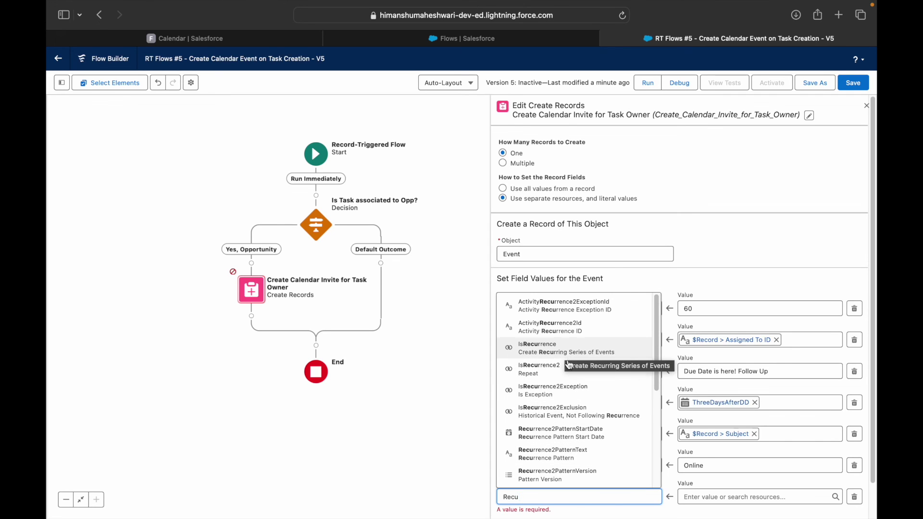
{"action": "double_click", "coordinate": [541, 495]}
{"action": "key", "text": "BackSpace"}
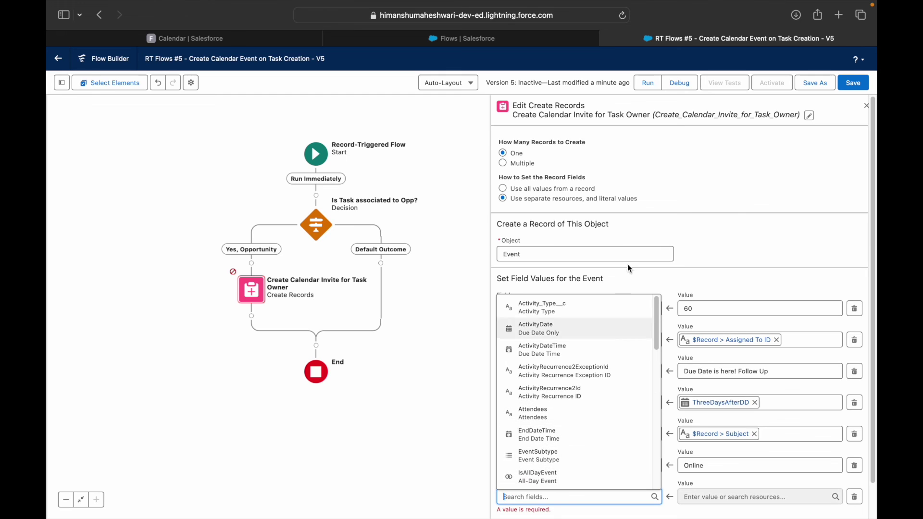
- Search the web for "event object in salesforce" in a new tab and open the Event page of the Salesforce Object Reference
{"action": "left_click", "coordinate": [839, 15]}
{"action": "type", "text": "event o"}
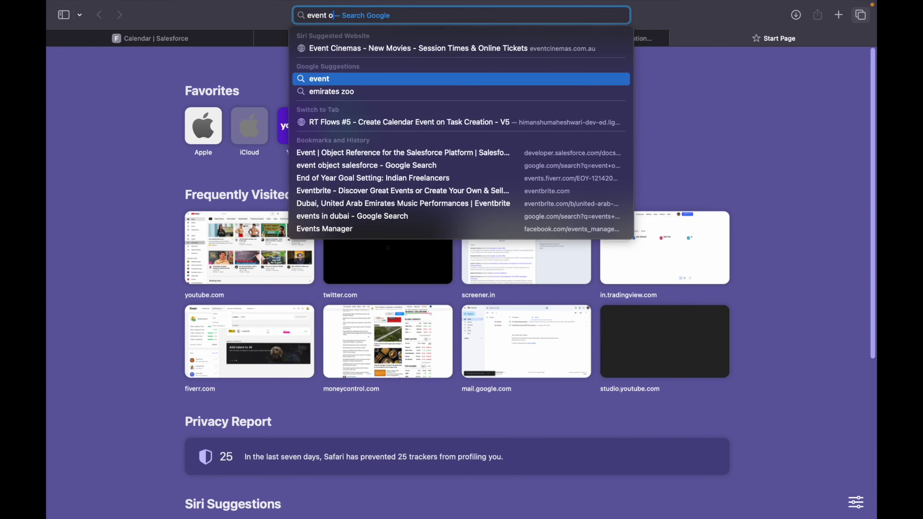
{"action": "type", "text": "bject in salesforce"}
{"action": "key", "text": "Return"}
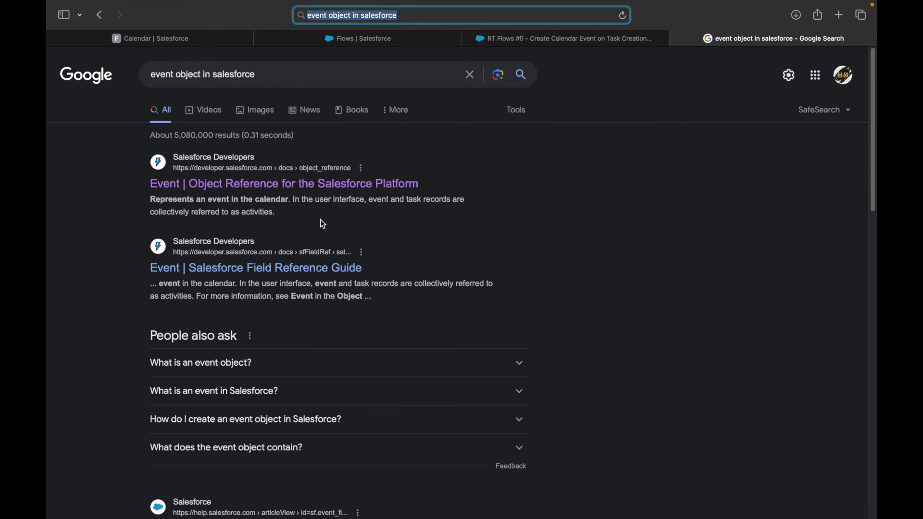
{"action": "left_click", "coordinate": [299, 186]}
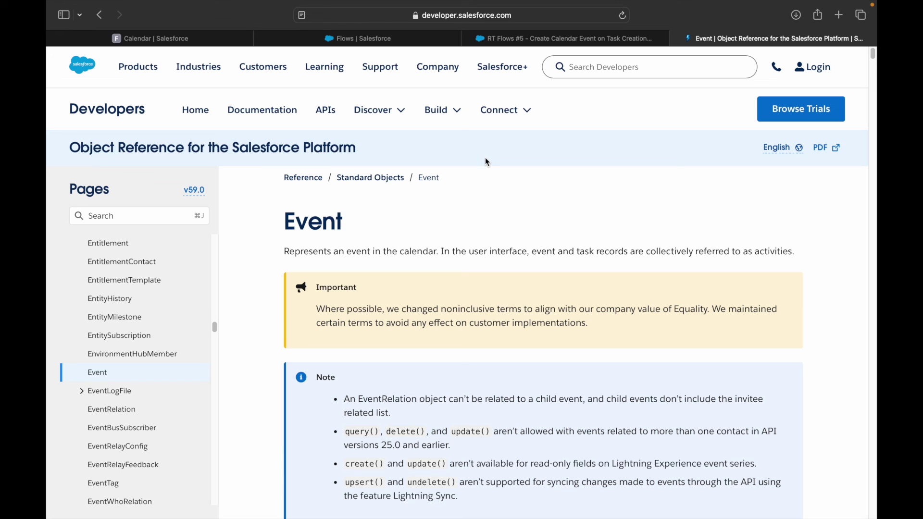
{"action": "mouse_move", "coordinate": [514, 41]}
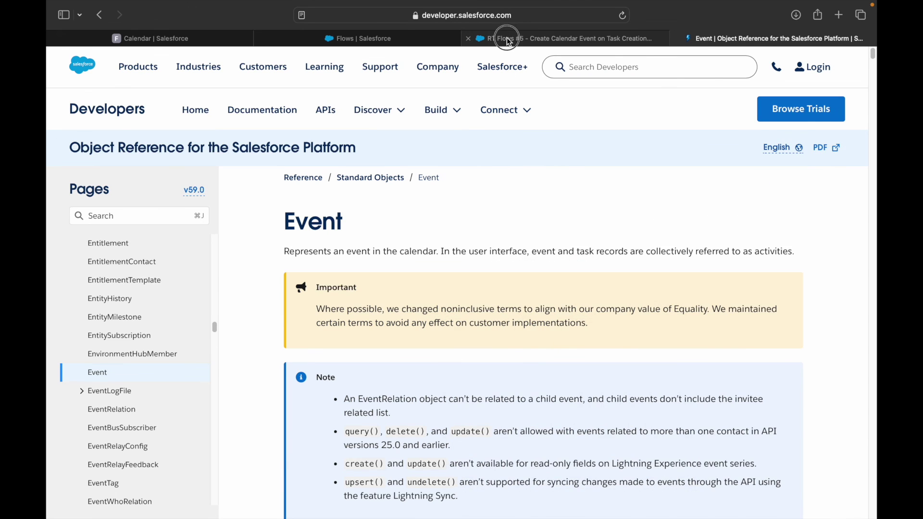
- Return to the flow and remove the empty field row from the event's field values
{"action": "left_click", "coordinate": [529, 38]}
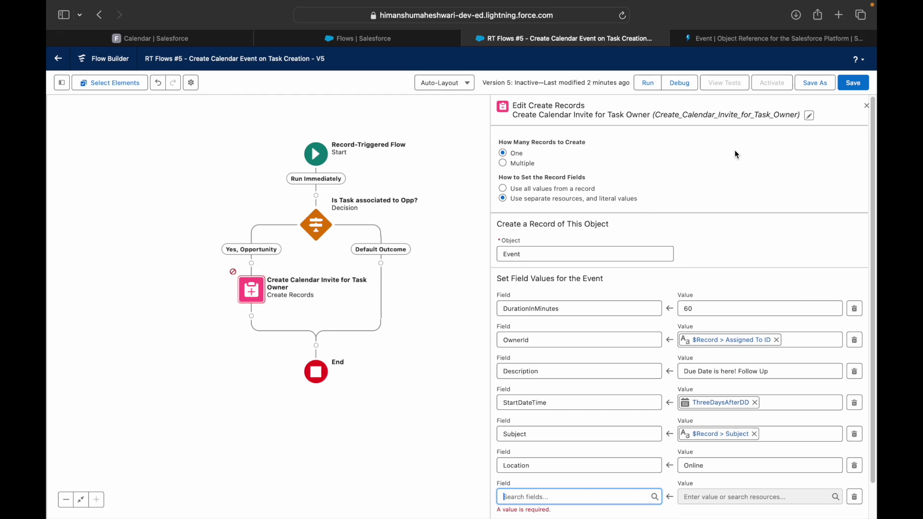
{"action": "scroll", "coordinate": [756, 387], "scroll_direction": "down", "scroll_amount": 2}
{"action": "left_click", "coordinate": [854, 459]}
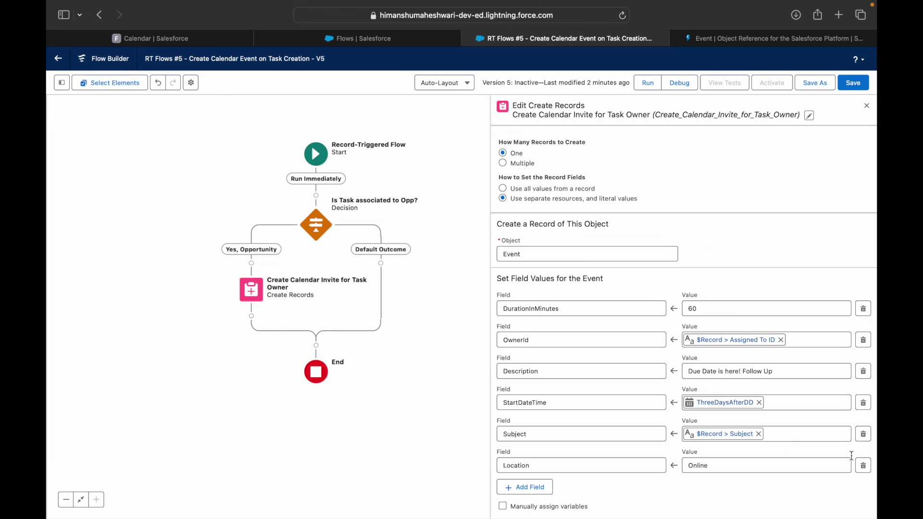